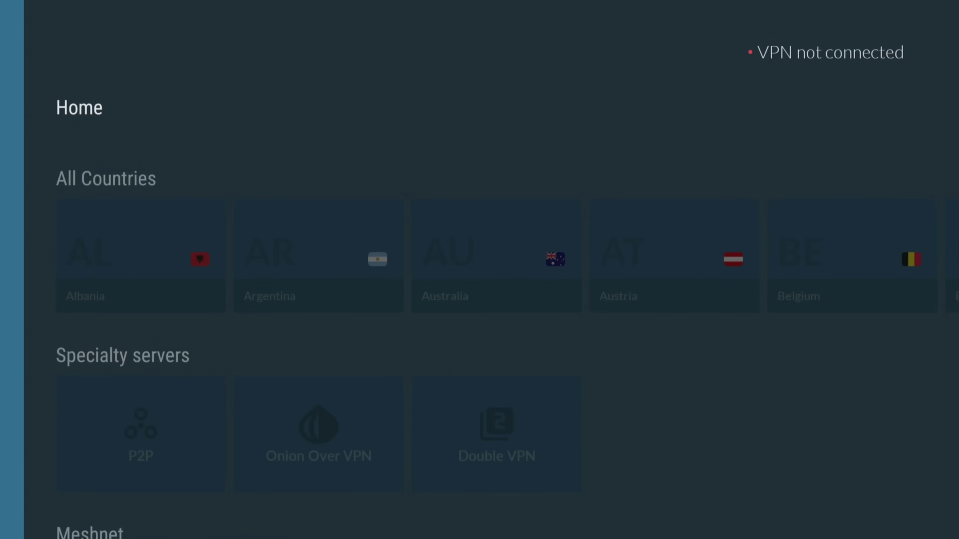
Add Downloader to NordVPN's split-tunneling trusted apps under Settings > Split tunneling.
{"action": "key", "text": "Right"}
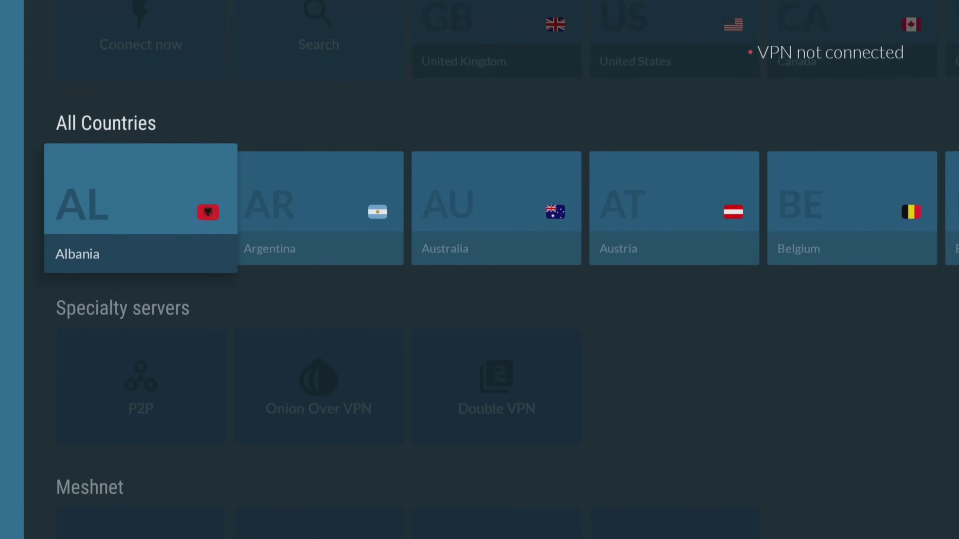
{"action": "key", "text": "Down"}
{"action": "key", "text": "Down"}
{"action": "key", "text": "Down"}
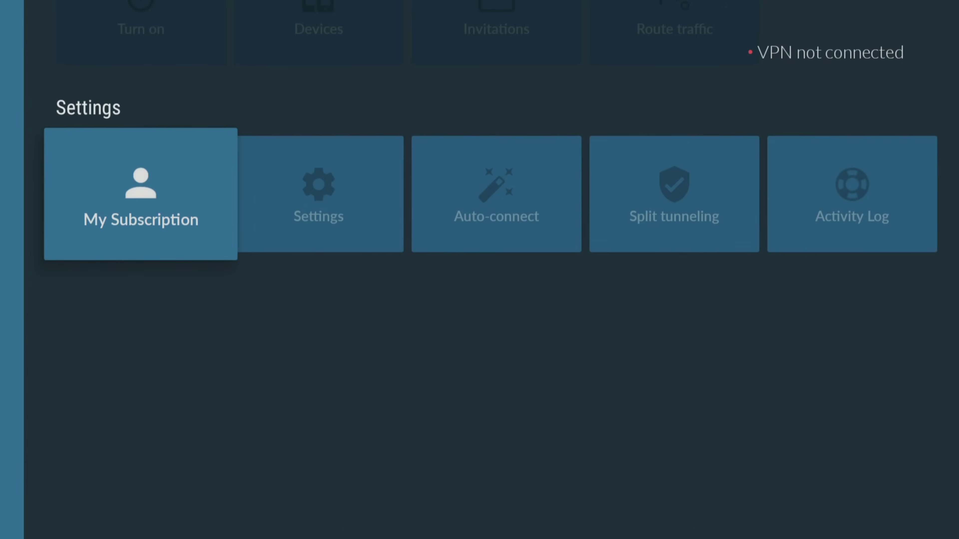
{"action": "key", "text": "Right"}
{"action": "key", "text": "Right"}
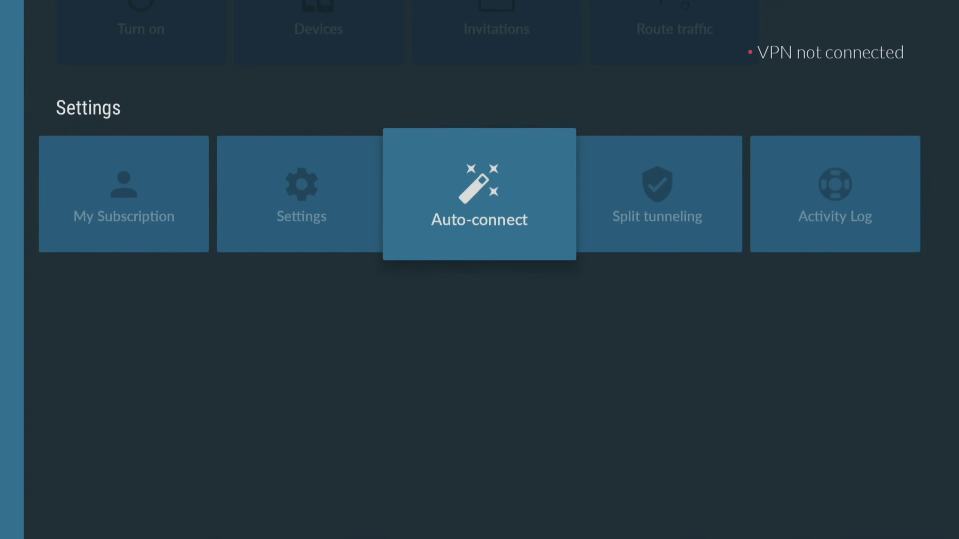
{"action": "key", "text": "Right"}
{"action": "key", "text": "Return"}
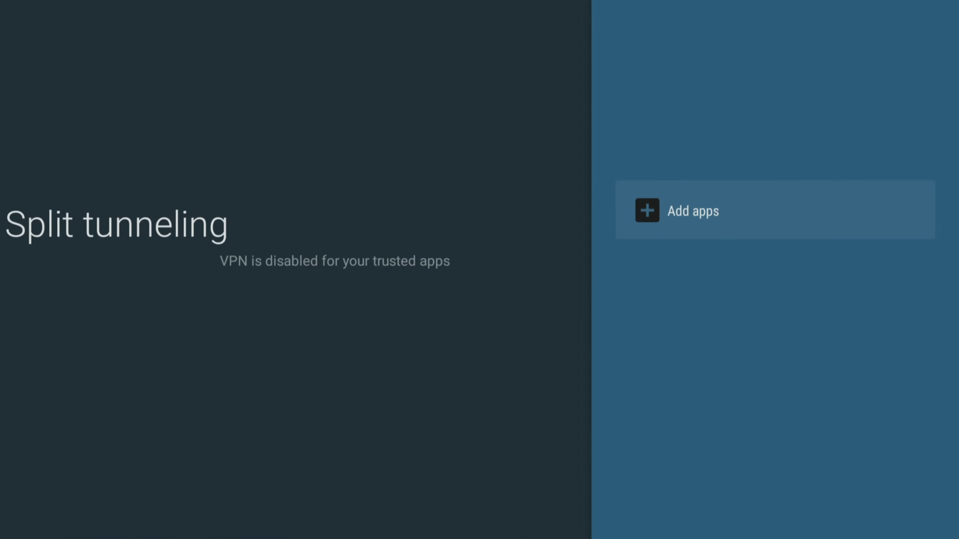
{"action": "key", "text": "Return"}
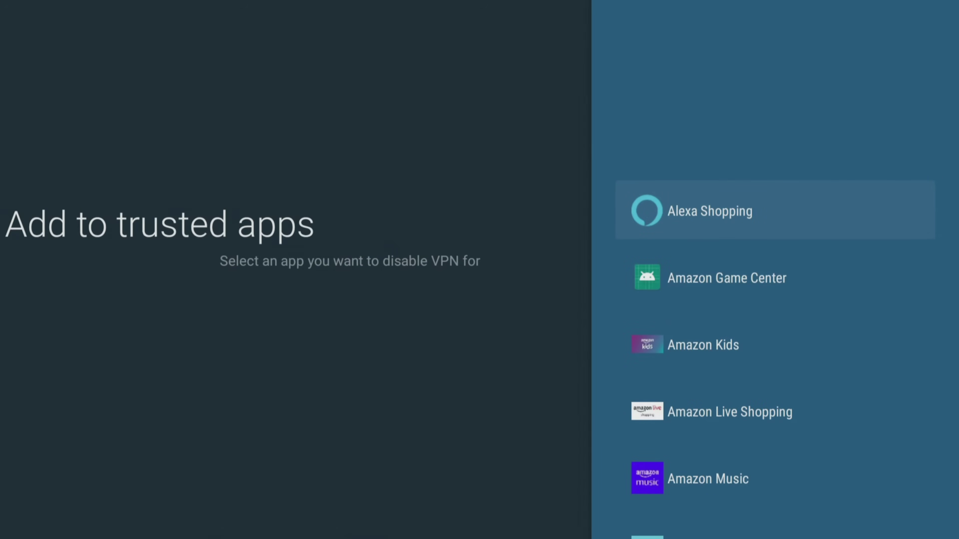
{"action": "key", "text": "Down"}
{"action": "key", "text": "Down"}
{"action": "key", "text": "Down"}
{"action": "key", "text": "Down"}
{"action": "key", "text": "Down"}
{"action": "key", "text": "Down"}
{"action": "key", "text": "Down"}
{"action": "key", "text": "Down"}
{"action": "key", "text": "Down"}
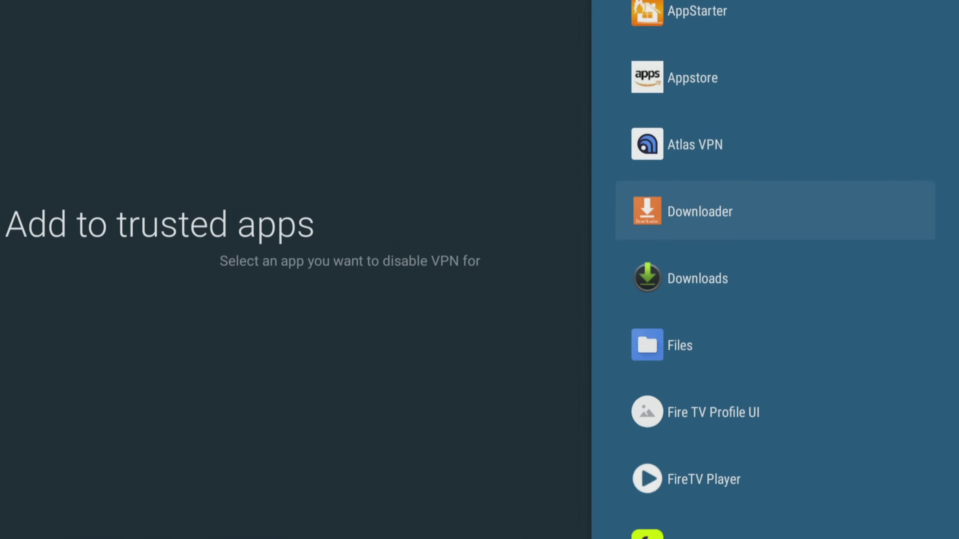
{"action": "key", "text": "Return"}
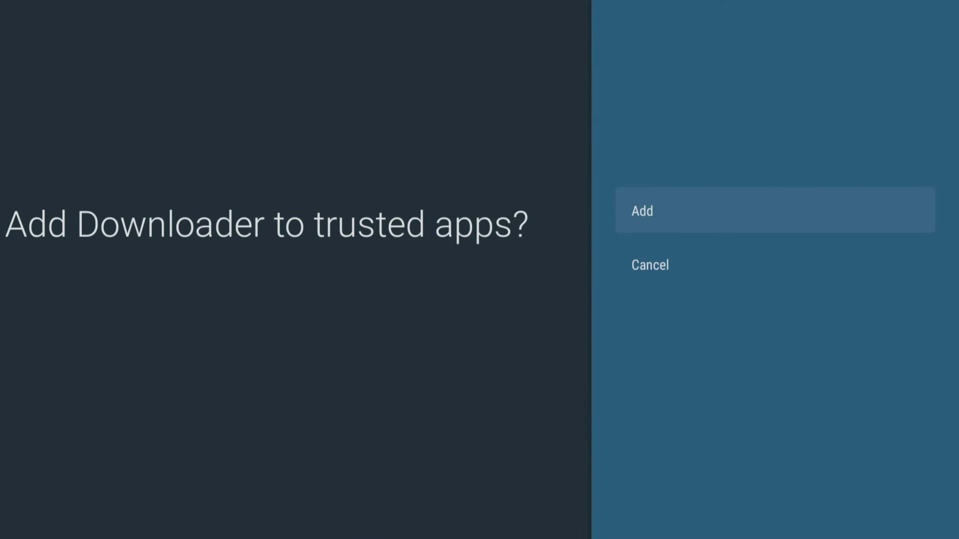
{"action": "key", "text": "Return"}
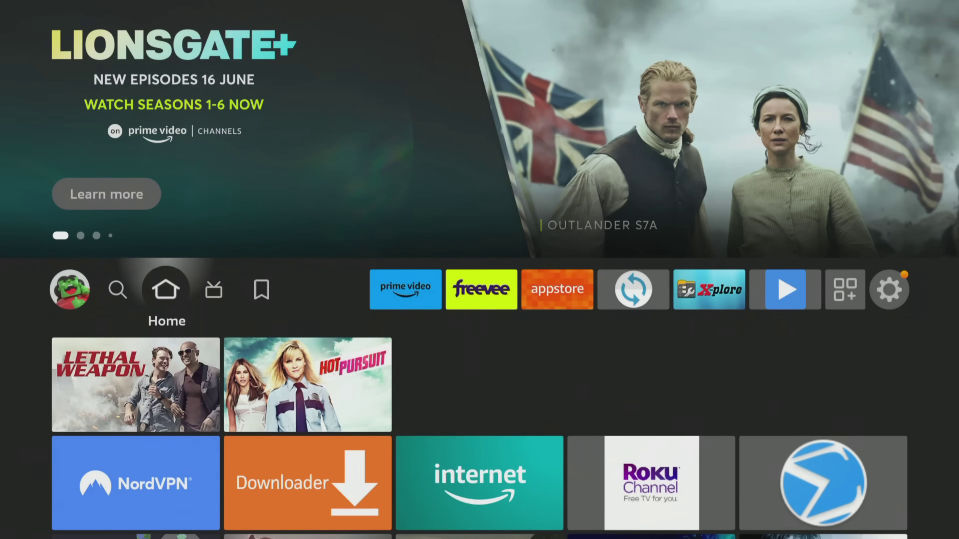
Go to Settings > Applications > Manage Installed Applications and scroll down toward Downloader.
{"action": "key", "text": "Left"}
{"action": "key", "text": "Left"}
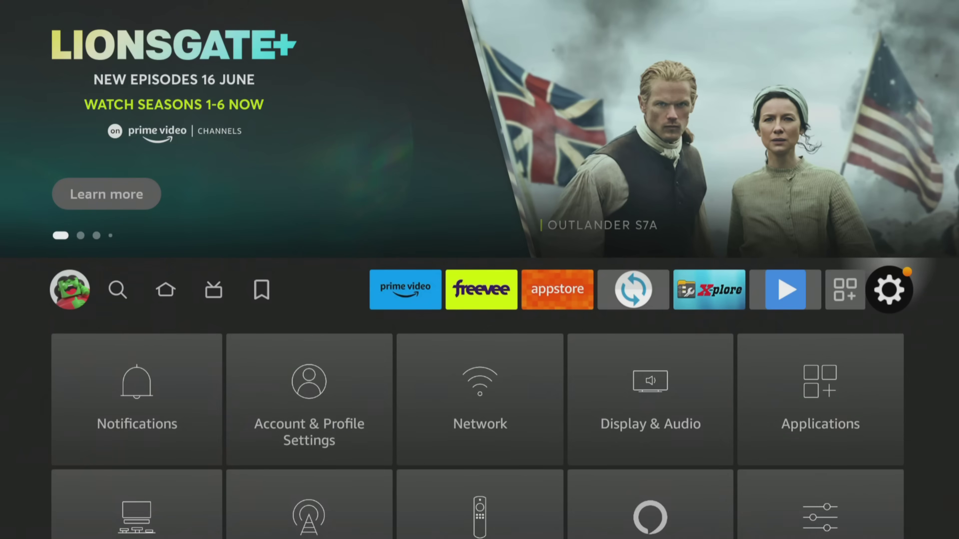
{"action": "key", "text": "Down"}
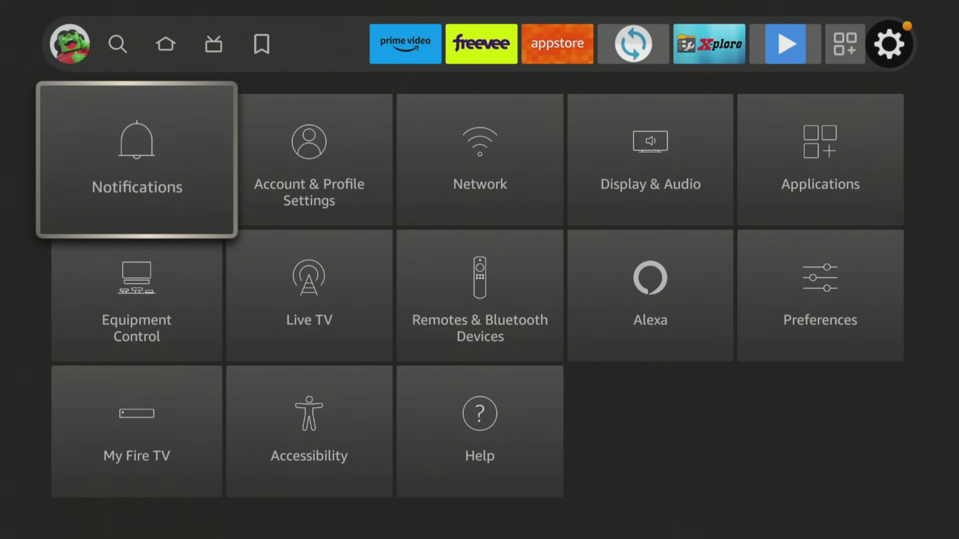
{"action": "key", "text": "Right"}
{"action": "key", "text": "Right"}
{"action": "key", "text": "Right"}
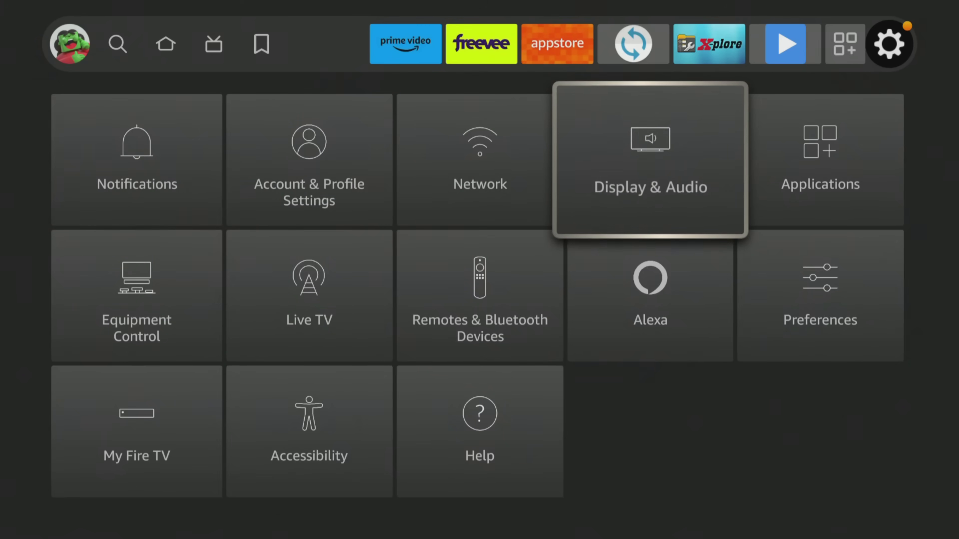
{"action": "key", "text": "Right"}
{"action": "key", "text": "Return"}
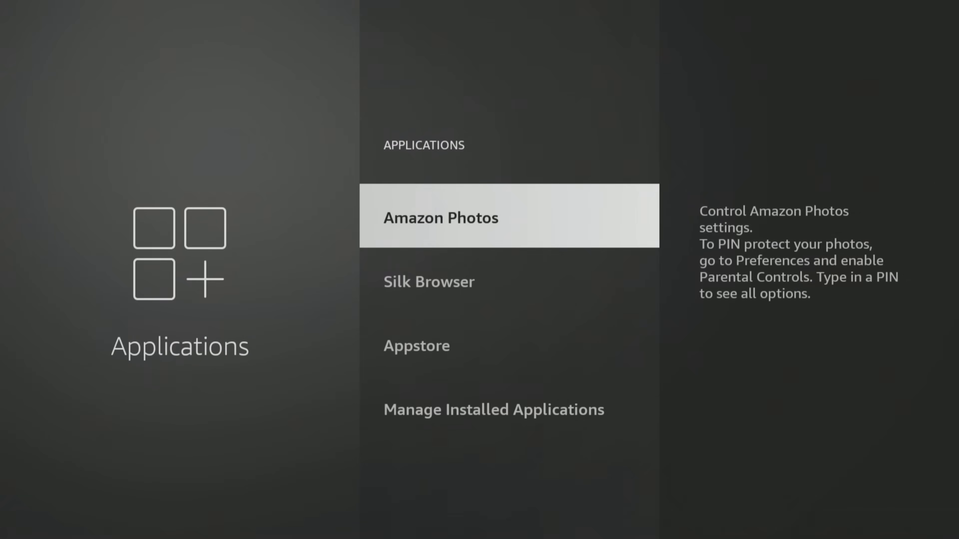
{"action": "key", "text": "Down"}
{"action": "key", "text": "Down"}
{"action": "key", "text": "Down"}
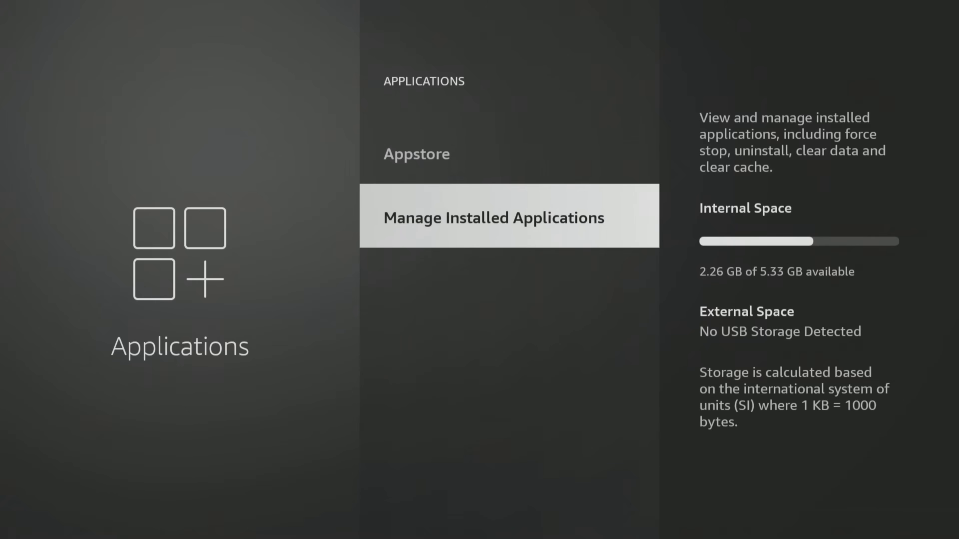
{"action": "key", "text": "Return"}
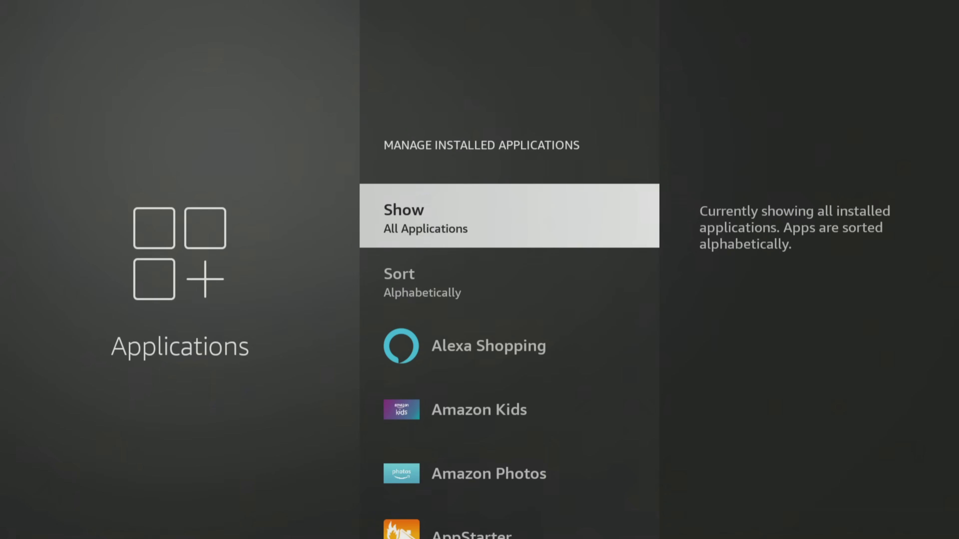
{"action": "key", "text": "Down"}
{"action": "key", "text": "Down"}
{"action": "key", "text": "Down"}
{"action": "key", "text": "Down"}
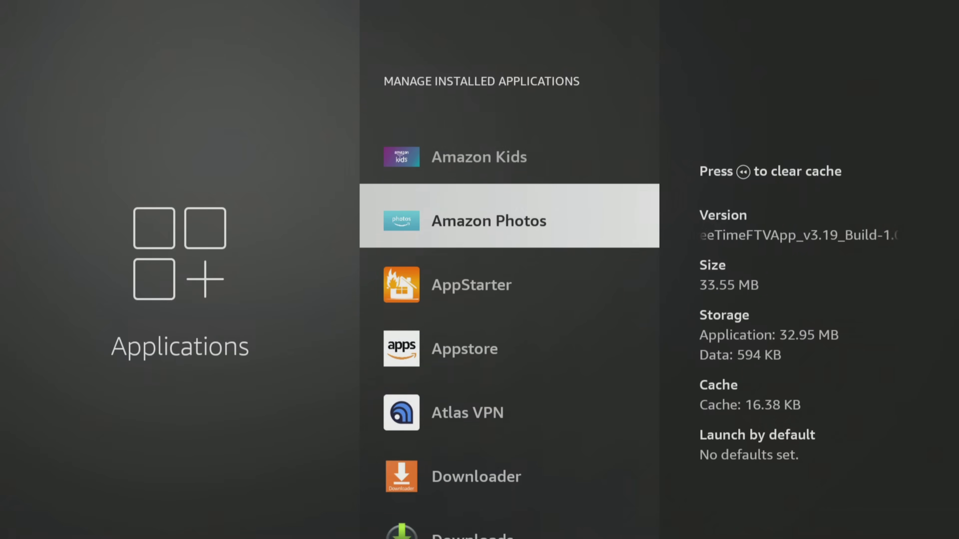
{"action": "key", "text": "Down"}
{"action": "key", "text": "Down"}
{"action": "key", "text": "Down"}
{"action": "key", "text": "Down"}
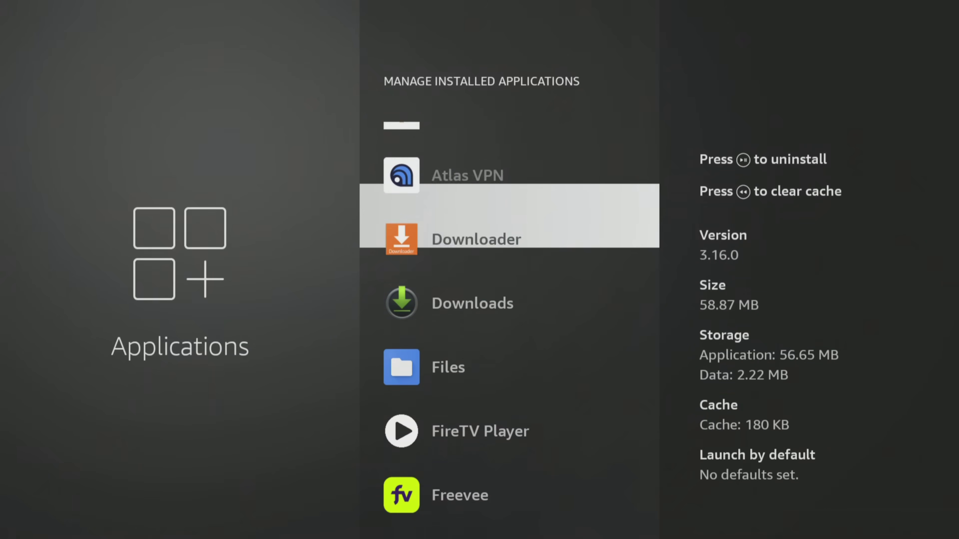
Clear Downloader's data from its app settings page, then relaunch the app.
{"action": "key", "text": "Return"}
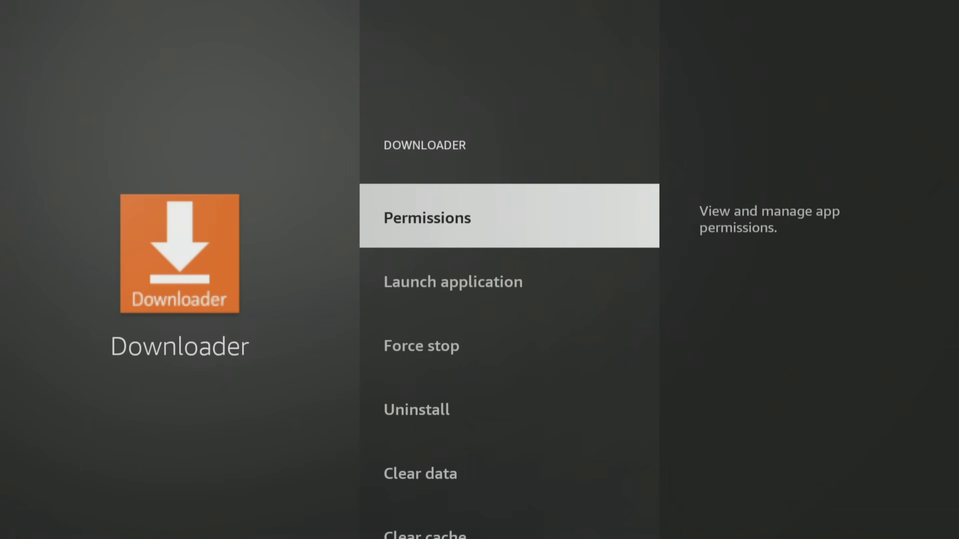
{"action": "key", "text": "Down"}
{"action": "key", "text": "Down"}
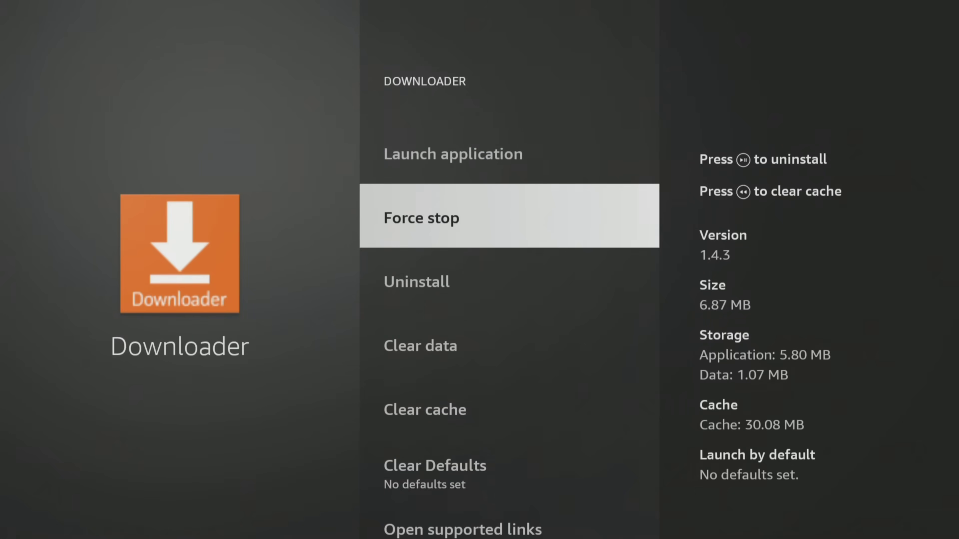
{"action": "key", "text": "Down"}
{"action": "key", "text": "Down"}
{"action": "key", "text": "Return"}
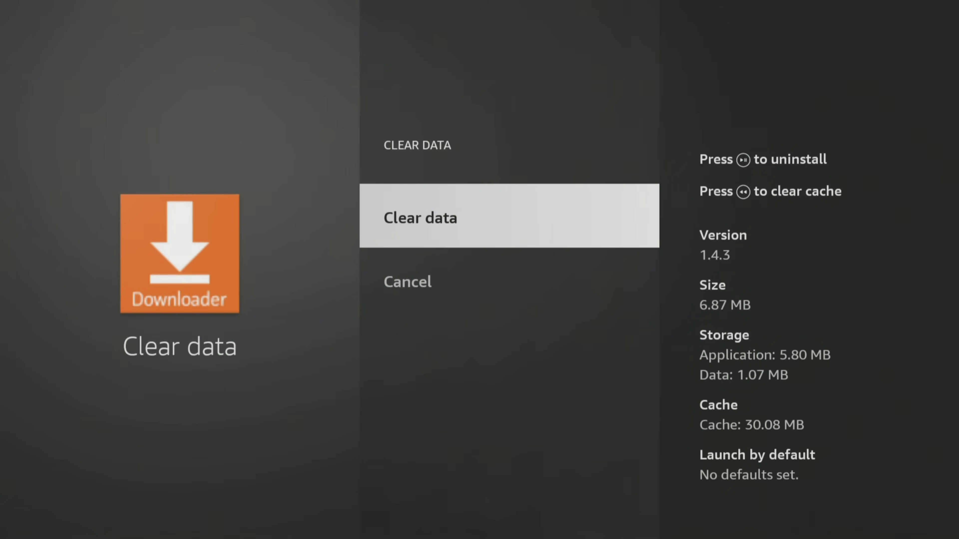
{"action": "key", "text": "Return"}
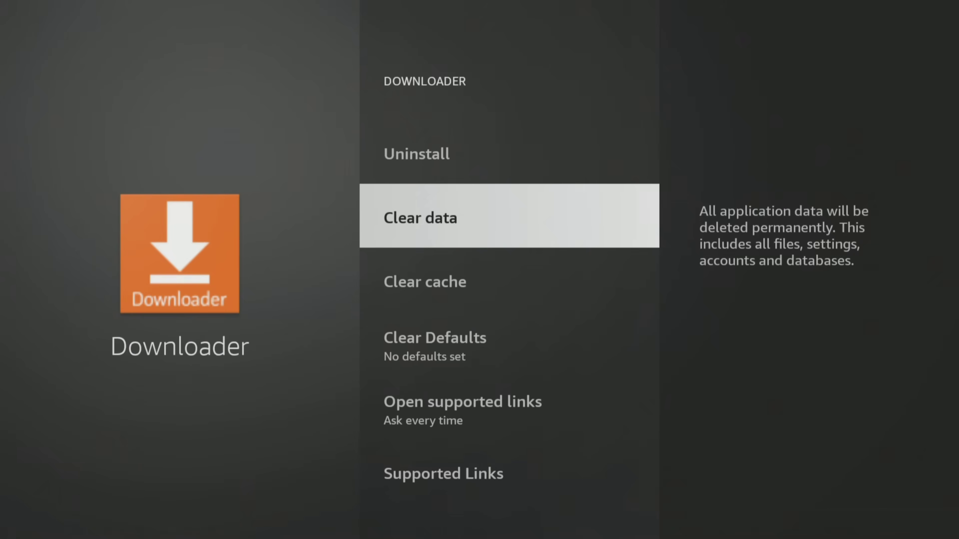
{"action": "key", "text": "Up"}
{"action": "key", "text": "Up"}
{"action": "key", "text": "Up"}
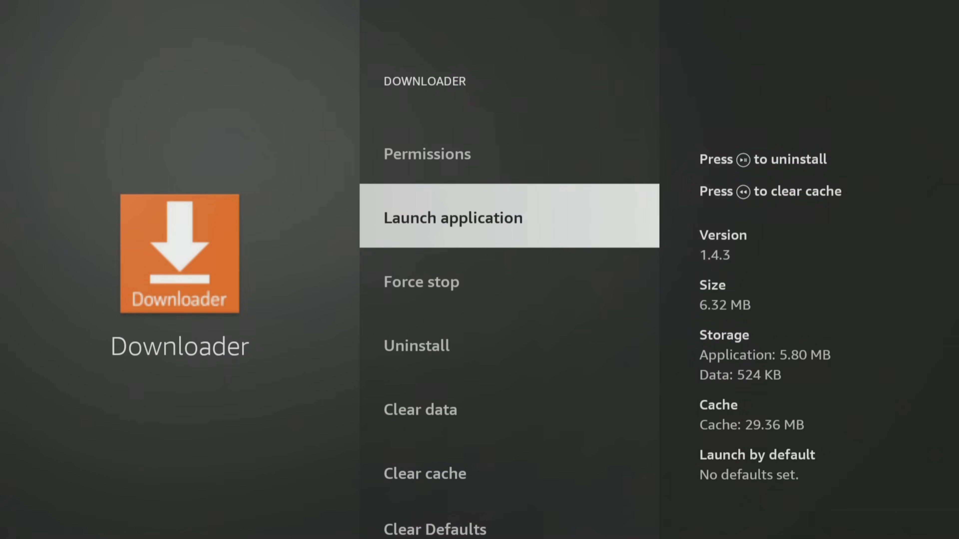
{"action": "key", "text": "Return"}
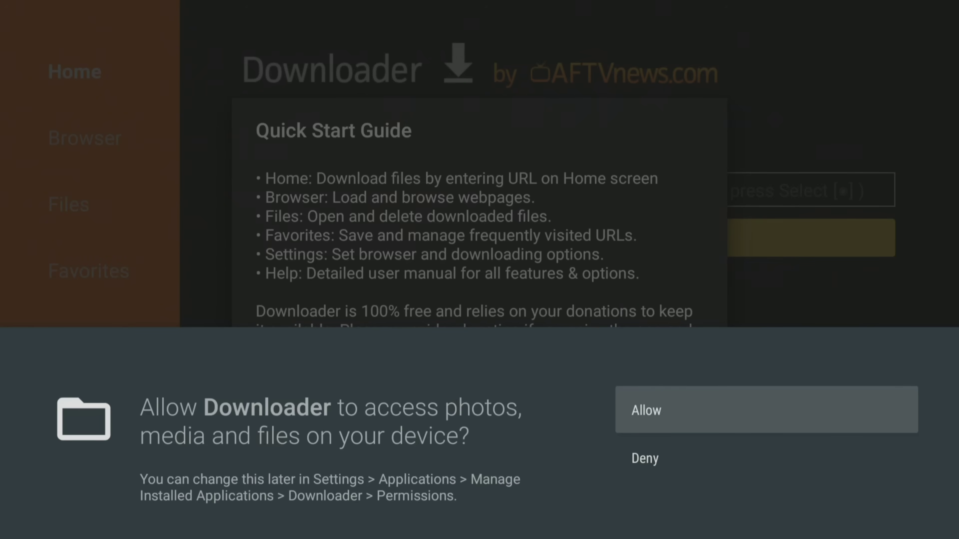
Allow Downloader access to device files and dismiss its Quick Start Guide.
{"action": "key", "text": "Return"}
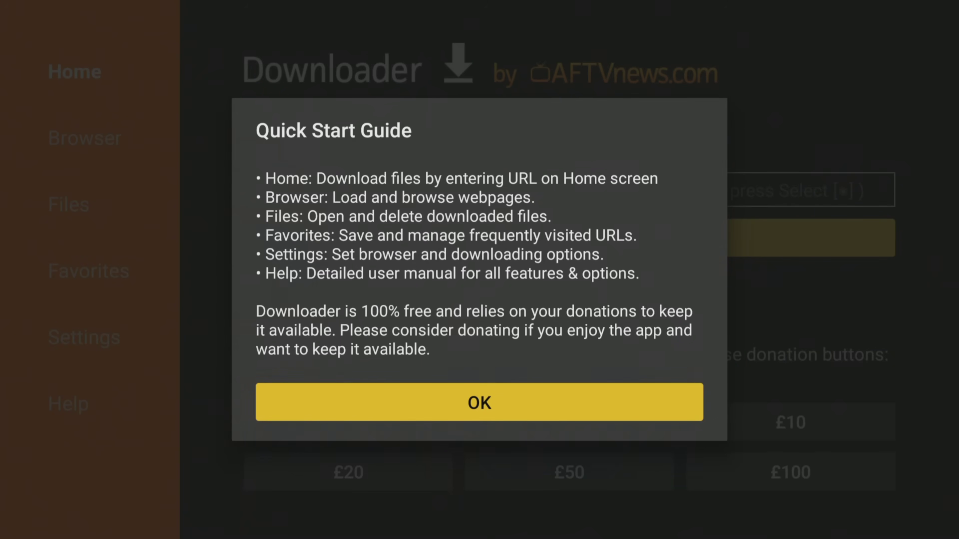
{"action": "key", "text": "Return"}
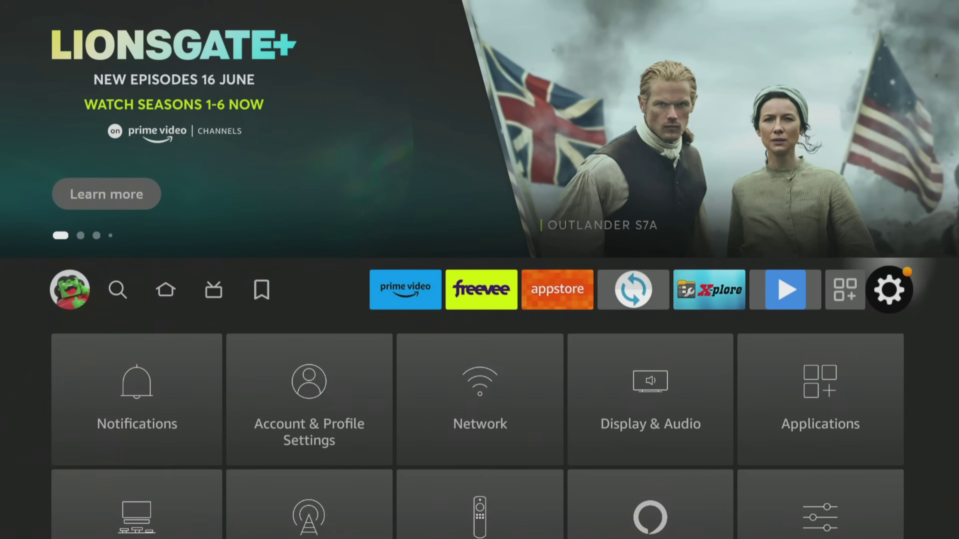
Open Applications > Manage Installed Applications and select Downloader in the list.
{"action": "key", "text": "Down"}
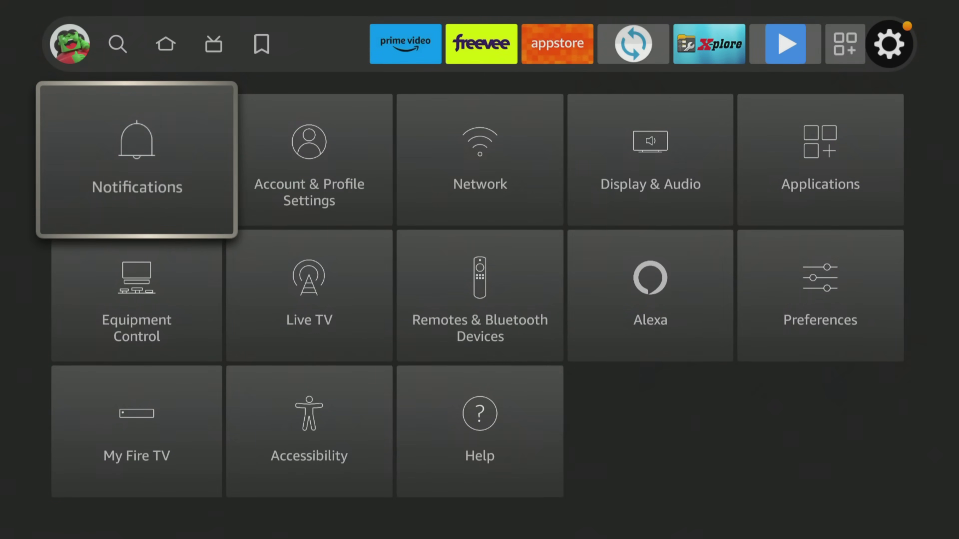
{"action": "key", "text": "Right"}
{"action": "key", "text": "Right"}
{"action": "key", "text": "Right"}
{"action": "key", "text": "Right"}
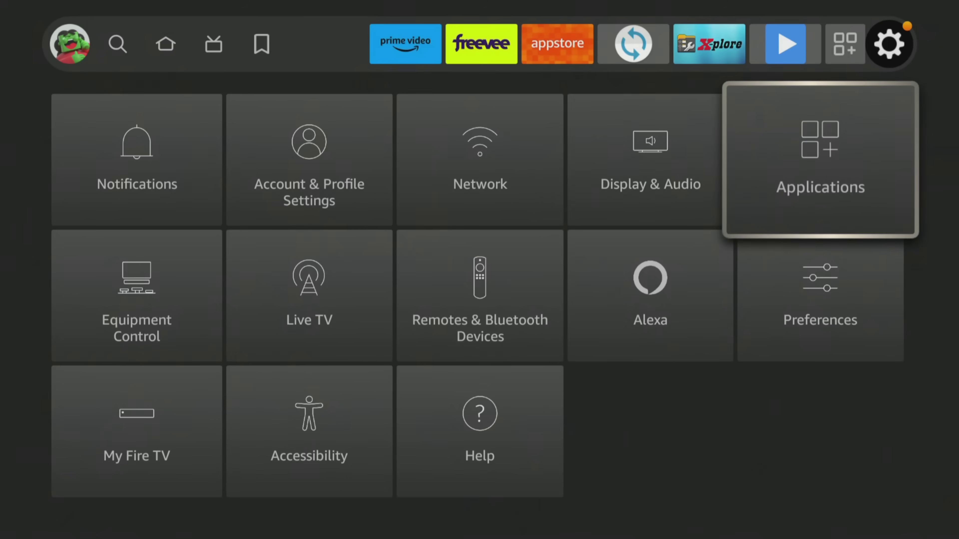
{"action": "key", "text": "Return"}
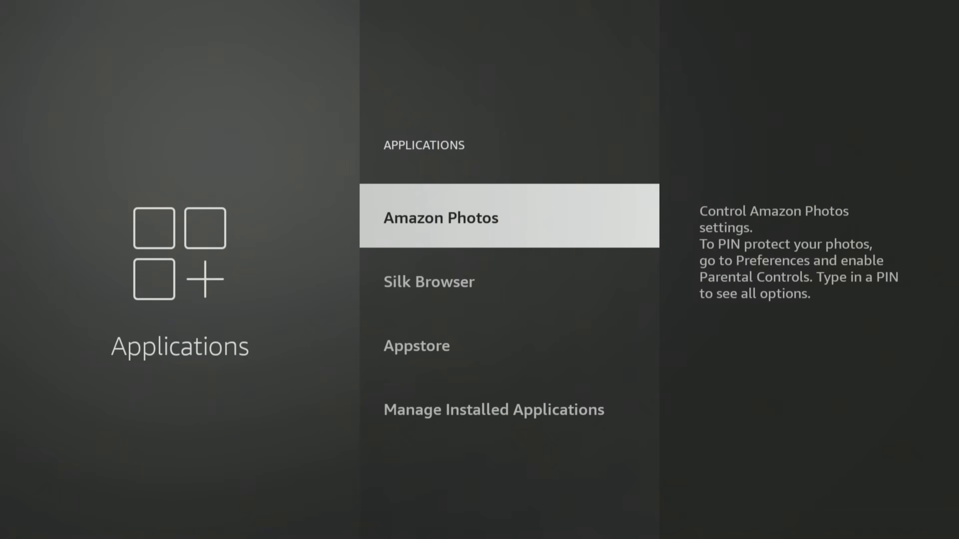
{"action": "key", "text": "Down"}
{"action": "key", "text": "Down"}
{"action": "key", "text": "Down"}
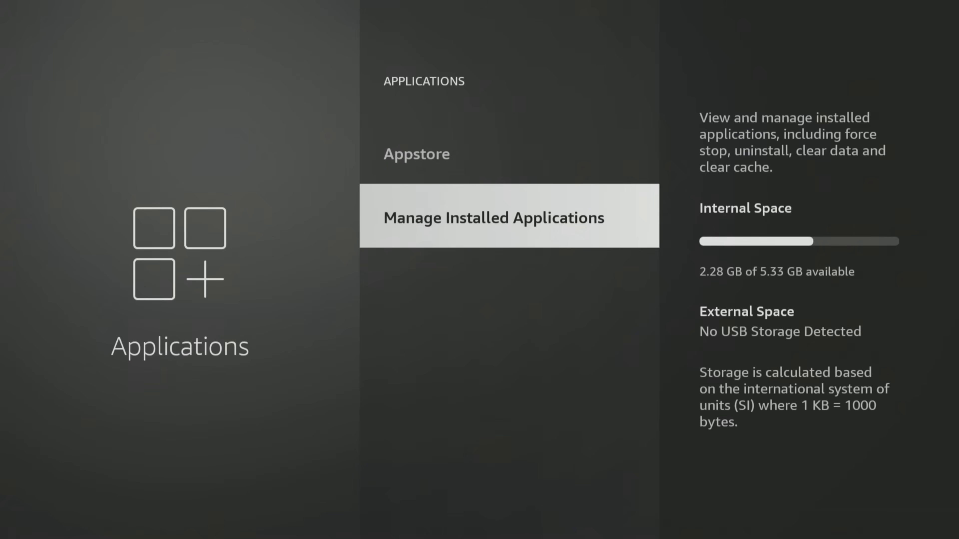
{"action": "key", "text": "Return"}
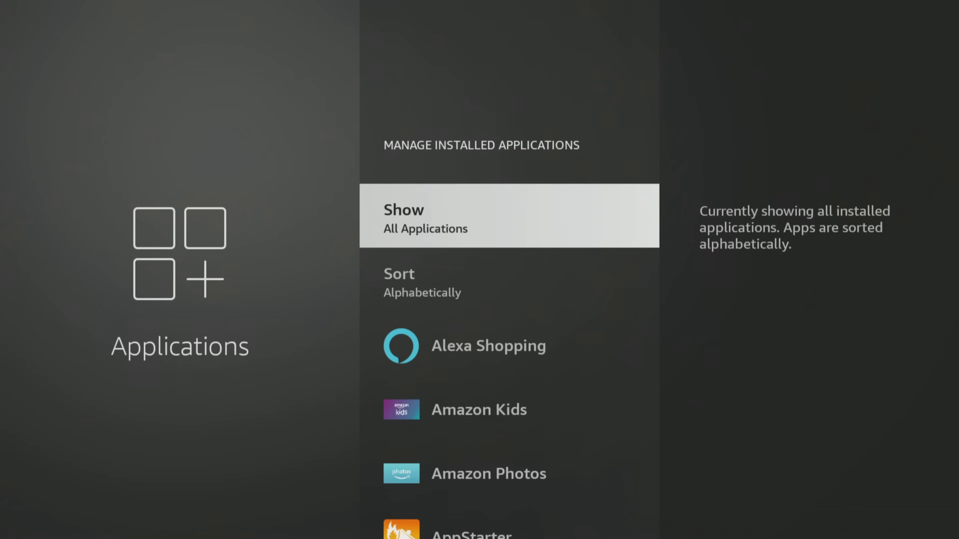
{"action": "key", "text": "Down"}
{"action": "key", "text": "Down"}
{"action": "key", "text": "Down"}
{"action": "key", "text": "Down"}
{"action": "key", "text": "Down"}
{"action": "key", "text": "Down"}
{"action": "key", "text": "Down"}
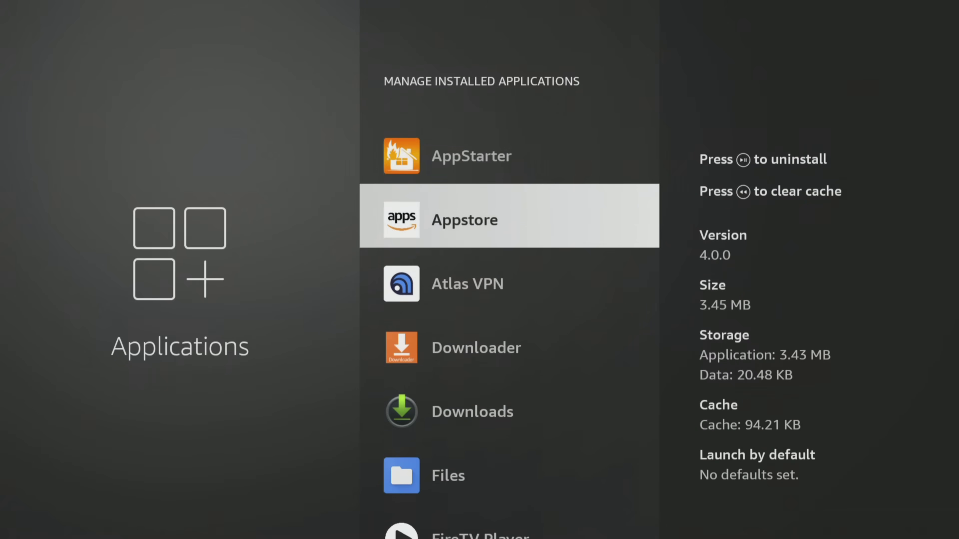
{"action": "key", "text": "Down"}
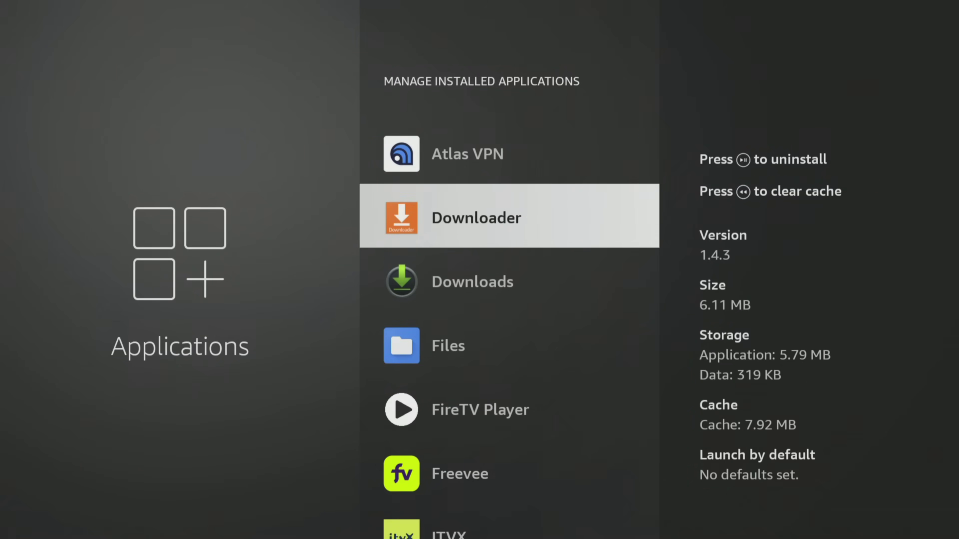
Uninstall Downloader and return to the Fire TV home screen.
{"action": "key", "text": "XF86AudioPlay"}
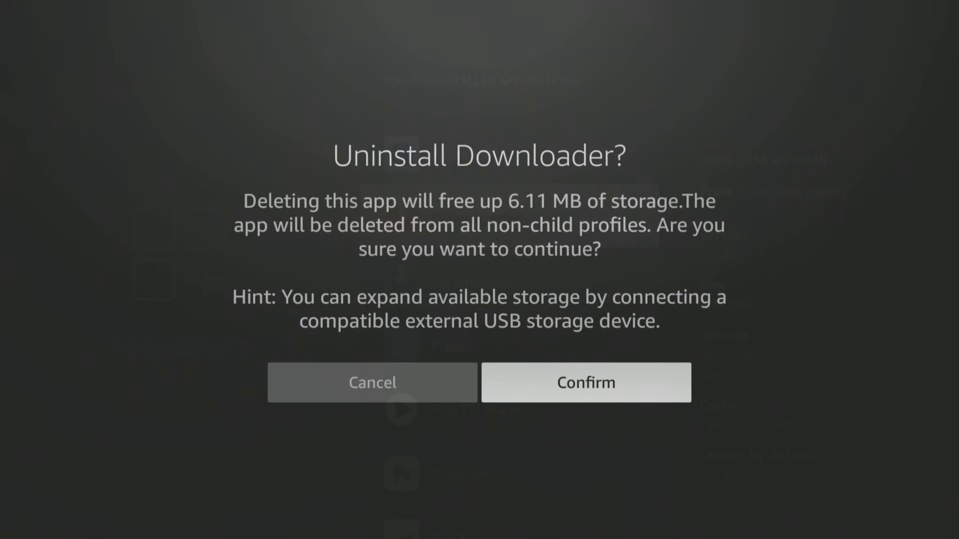
{"action": "key", "text": "Return"}
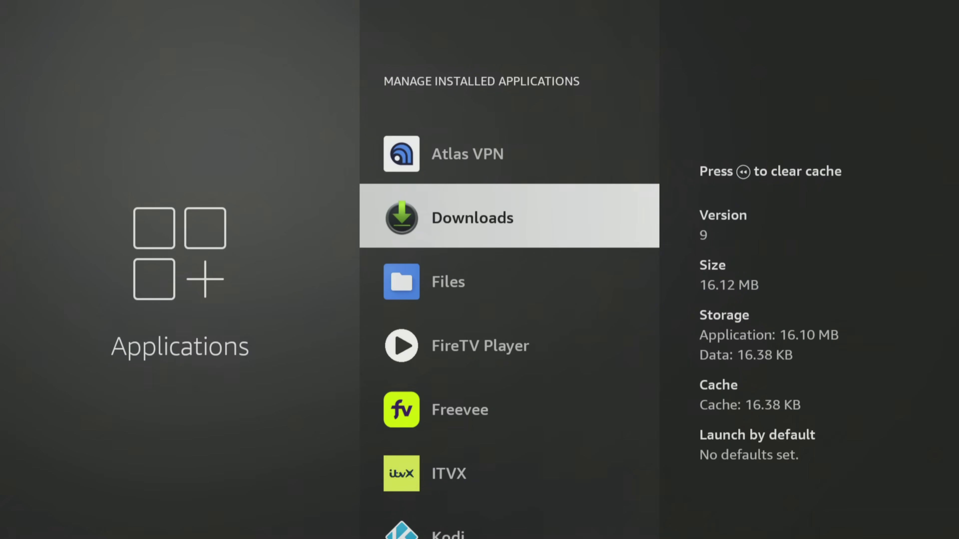
{"action": "key", "text": "XF86HomePage"}
Search the Appstore by spelling 'Do' on the on-screen keyboard.
{"action": "key", "text": "Left"}
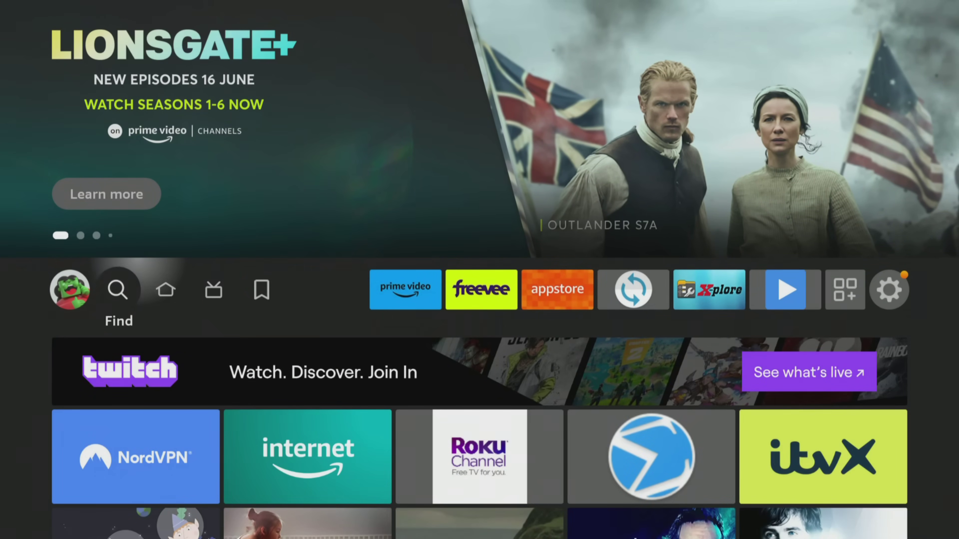
{"action": "key", "text": "Down"}
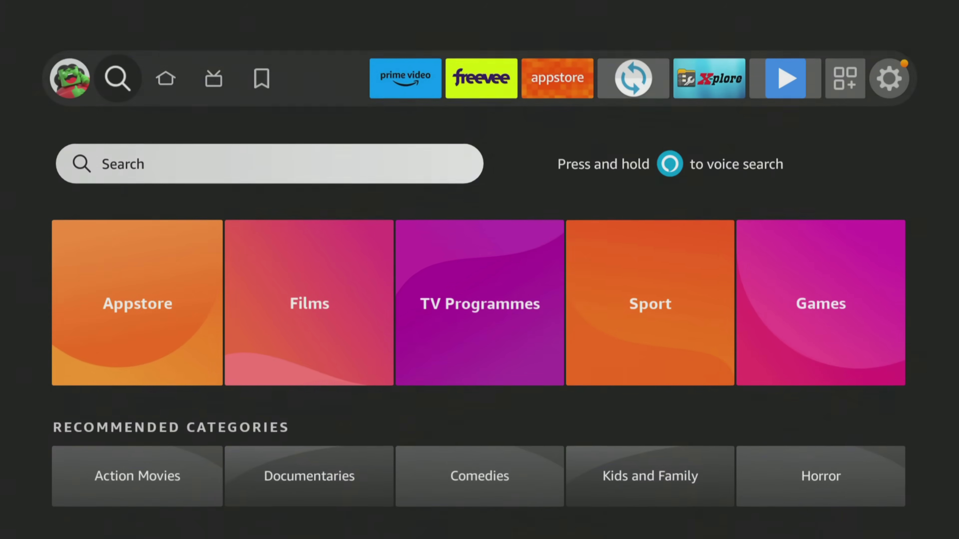
{"action": "key", "text": "Return"}
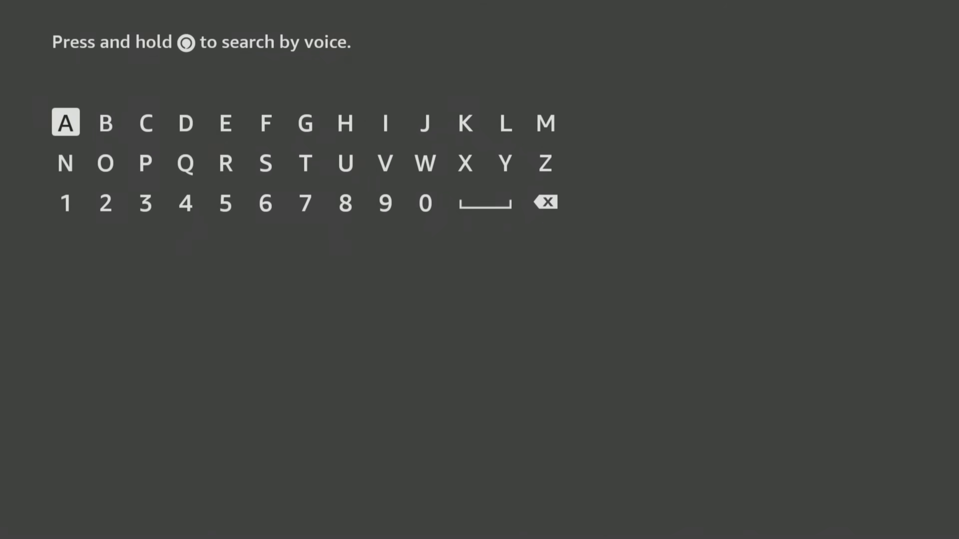
{"action": "key", "text": "Right"}
{"action": "key", "text": "Right"}
{"action": "key", "text": "Right"}
{"action": "key", "text": "Return"}
{"action": "key", "text": "Down"}
{"action": "key", "text": "Left"}
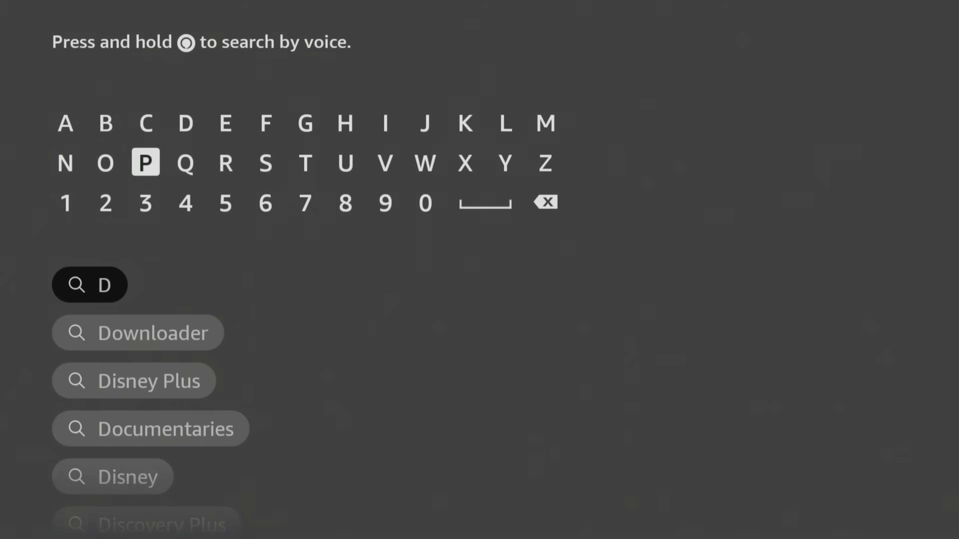
{"action": "key", "text": "Left"}
{"action": "key", "text": "Return"}
Pick the Downloader suggestion, download the app and open it.
{"action": "key", "text": "Left"}
{"action": "key", "text": "Left"}
{"action": "key", "text": "Up"}
{"action": "key", "text": "Down"}
{"action": "key", "text": "Down"}
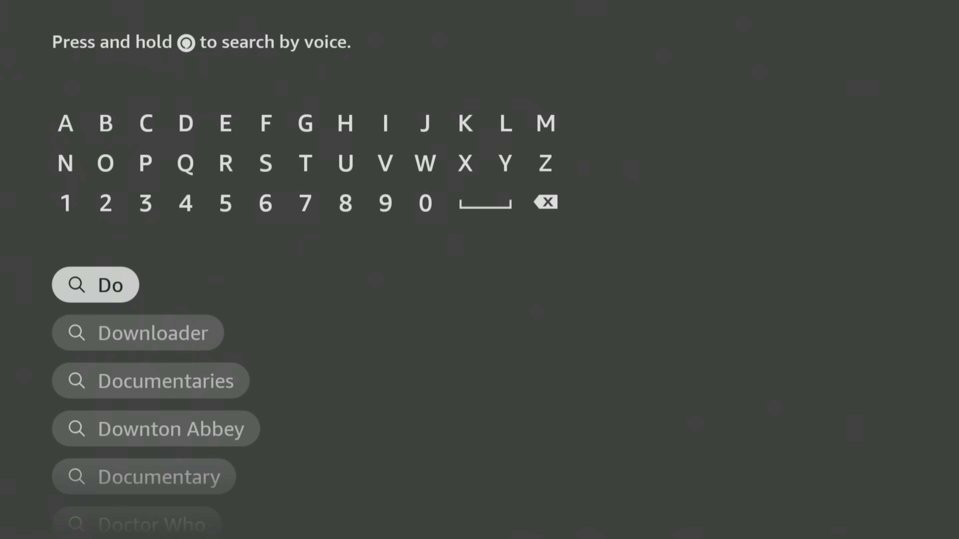
{"action": "key", "text": "Down"}
{"action": "key", "text": "Return"}
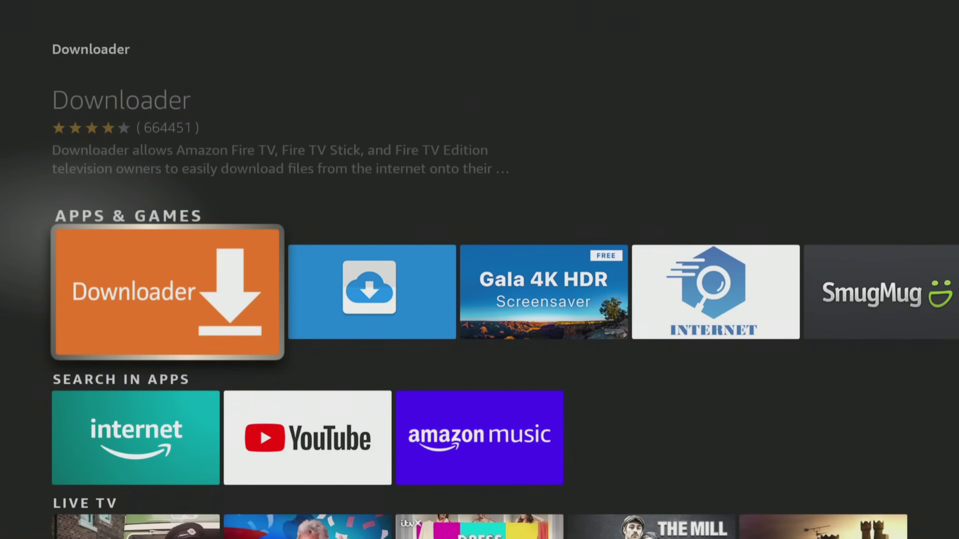
{"action": "key", "text": "Return"}
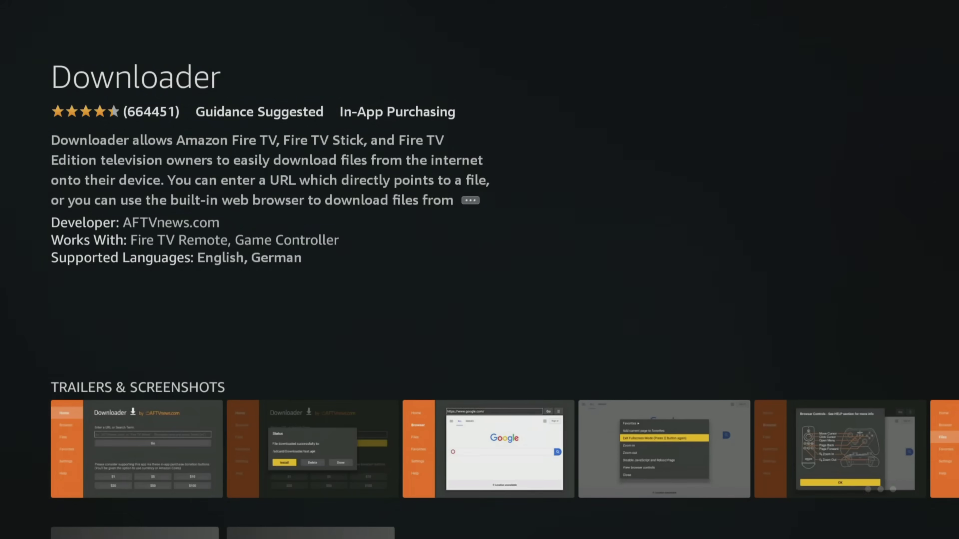
{"action": "key", "text": "Return"}
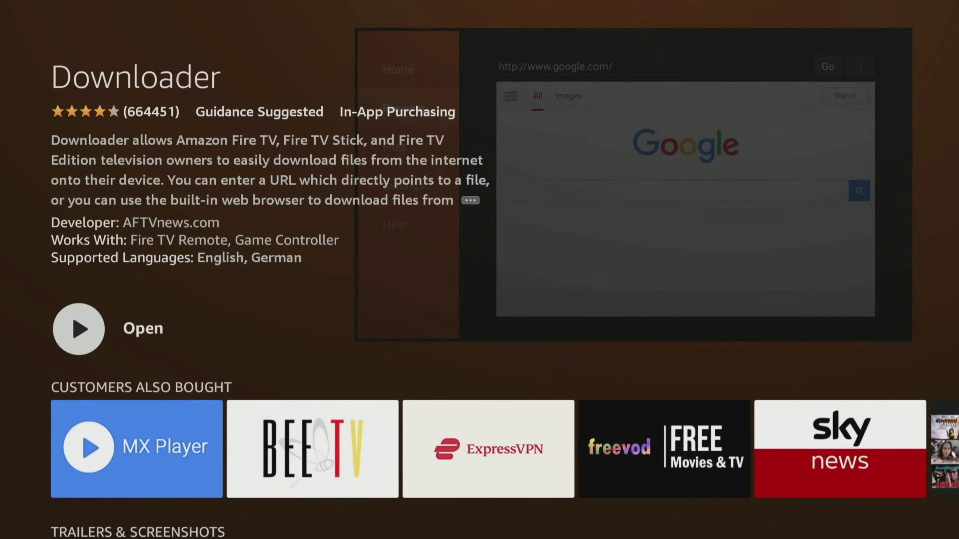
{"action": "key", "text": "Return"}
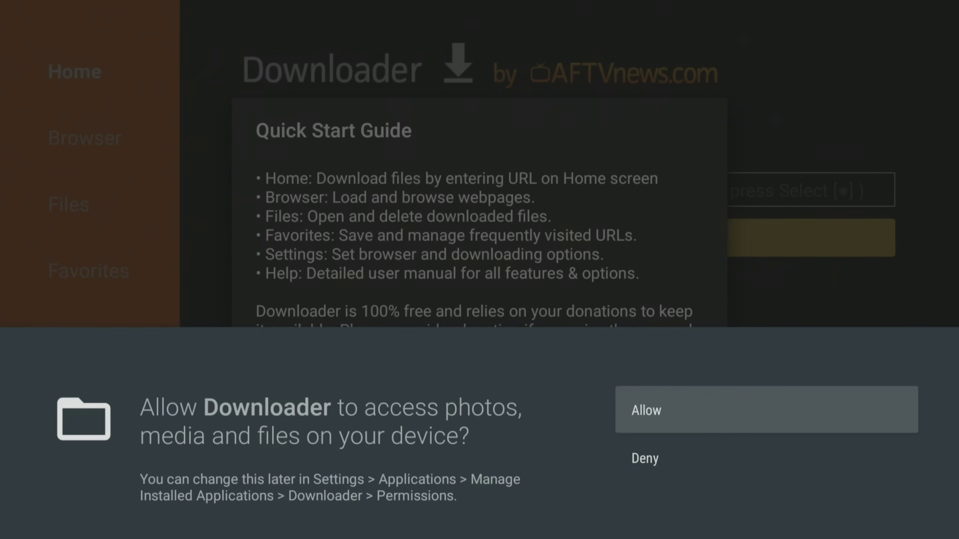
Grant the reinstalled Downloader file access and close the Quick Start Guide.
{"action": "key", "text": "Return"}
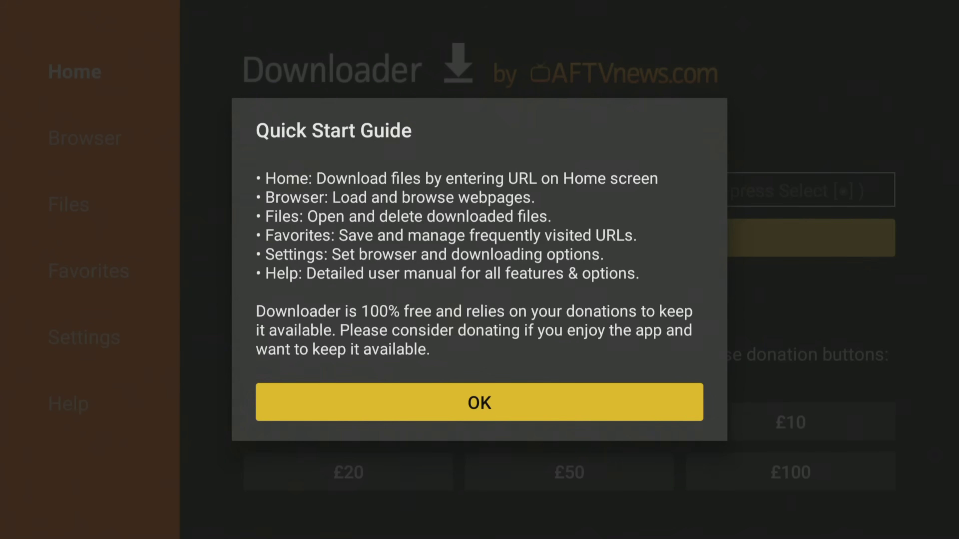
{"action": "key", "text": "Return"}
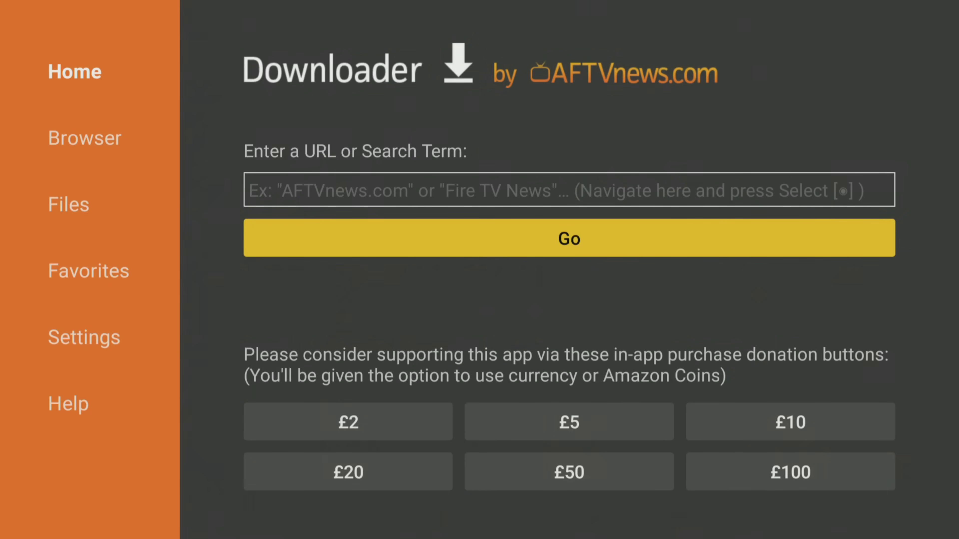
Reach Settings > My Fire TV > Developer Options from the Home quick menu.
{"action": "key", "text": "Home"}
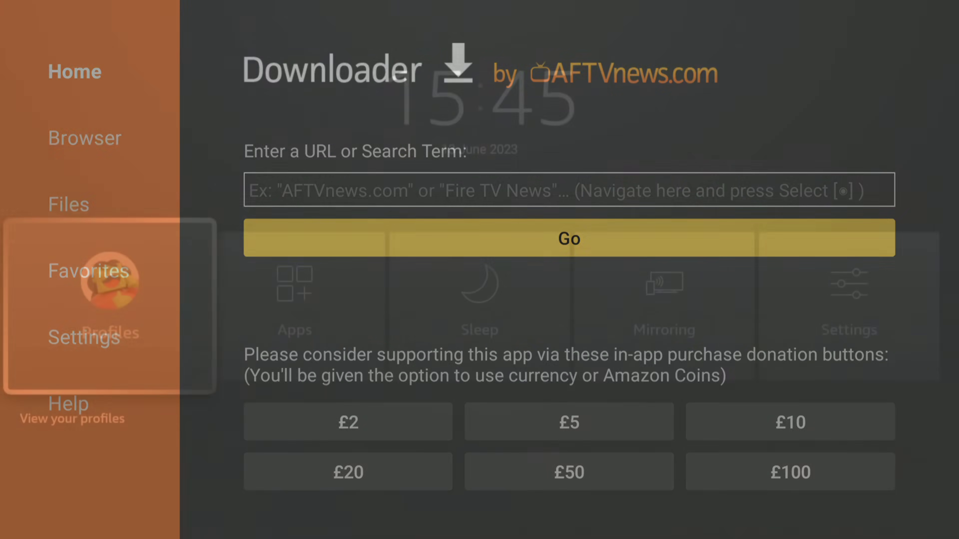
{"action": "key", "text": "Right"}
{"action": "key", "text": "Right"}
{"action": "key", "text": "Right"}
{"action": "key", "text": "Right"}
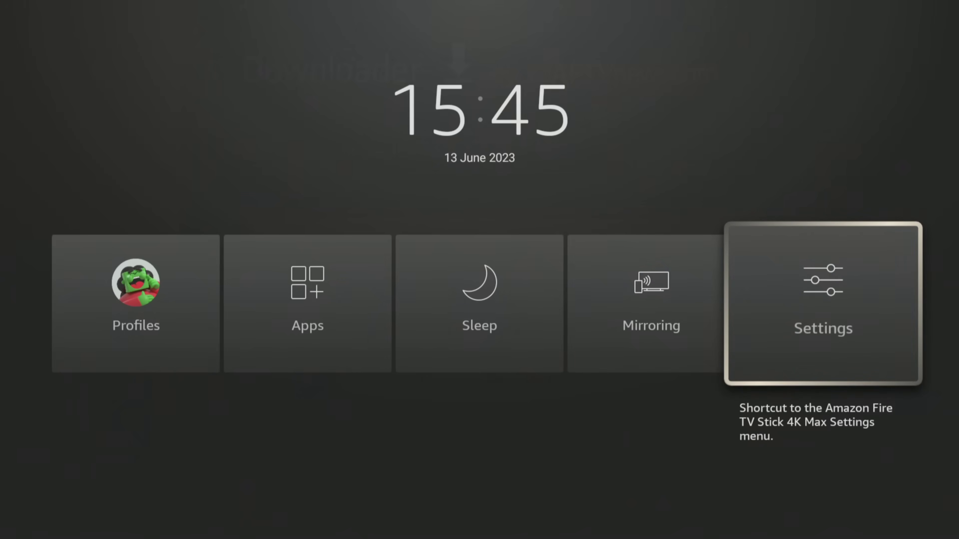
{"action": "key", "text": "Return"}
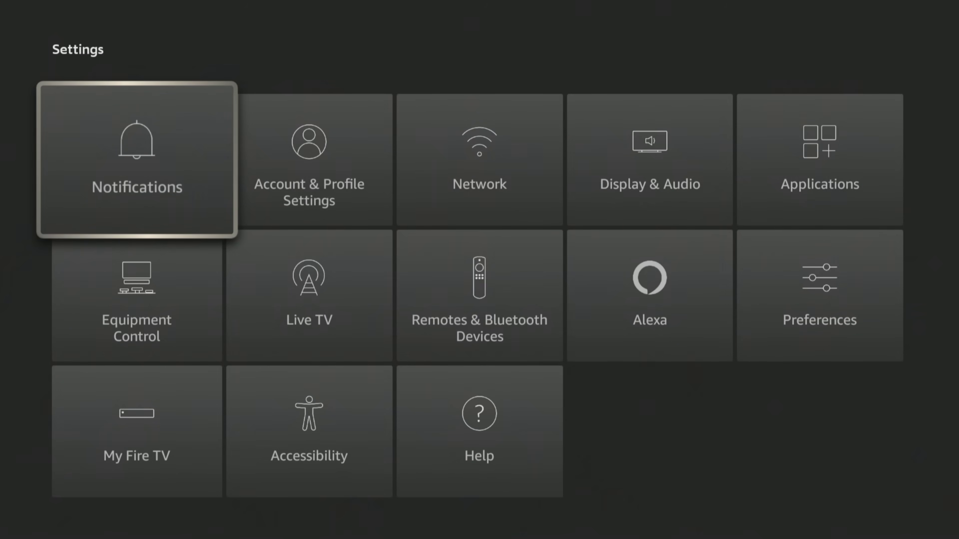
{"action": "key", "text": "Down"}
{"action": "key", "text": "Down"}
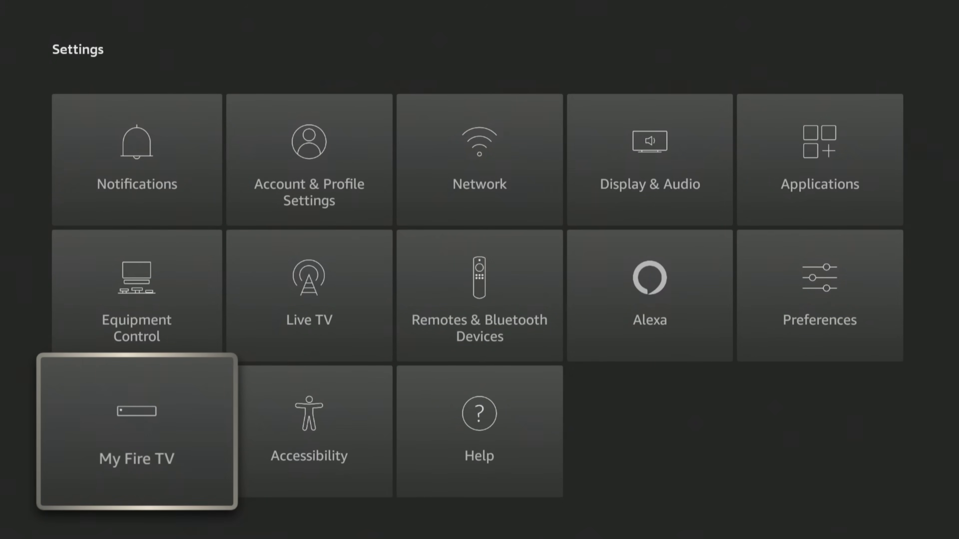
{"action": "key", "text": "Return"}
{"action": "key", "text": "Down"}
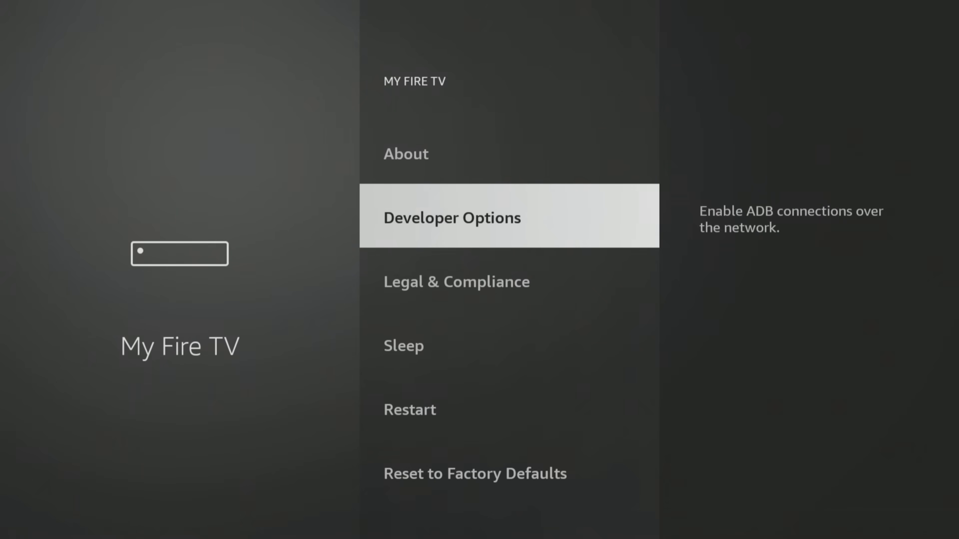
{"action": "key", "text": "Return"}
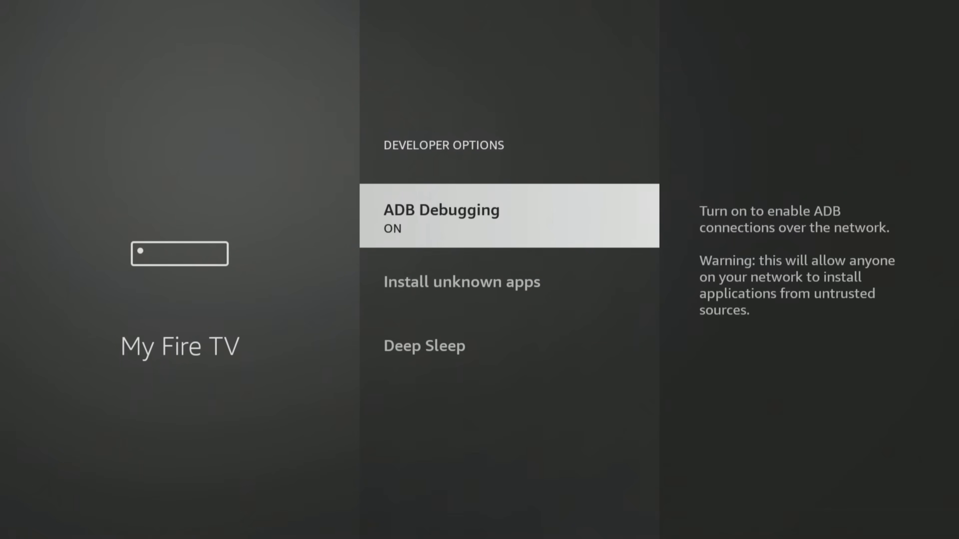
Switch Downloader ON in the Install unknown apps list.
{"action": "key", "text": "Down"}
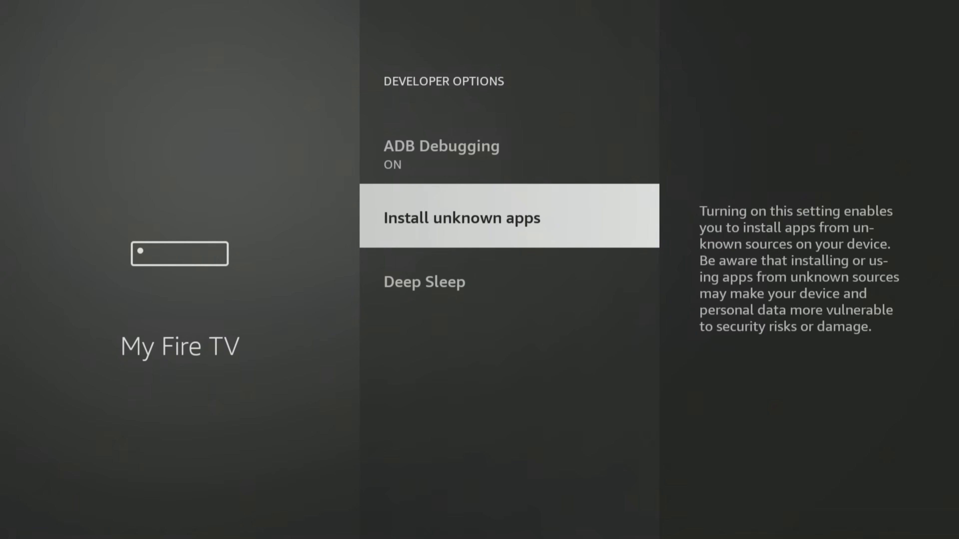
{"action": "key", "text": "Return"}
{"action": "key", "text": "Down"}
{"action": "key", "text": "Down"}
{"action": "key", "text": "Down"}
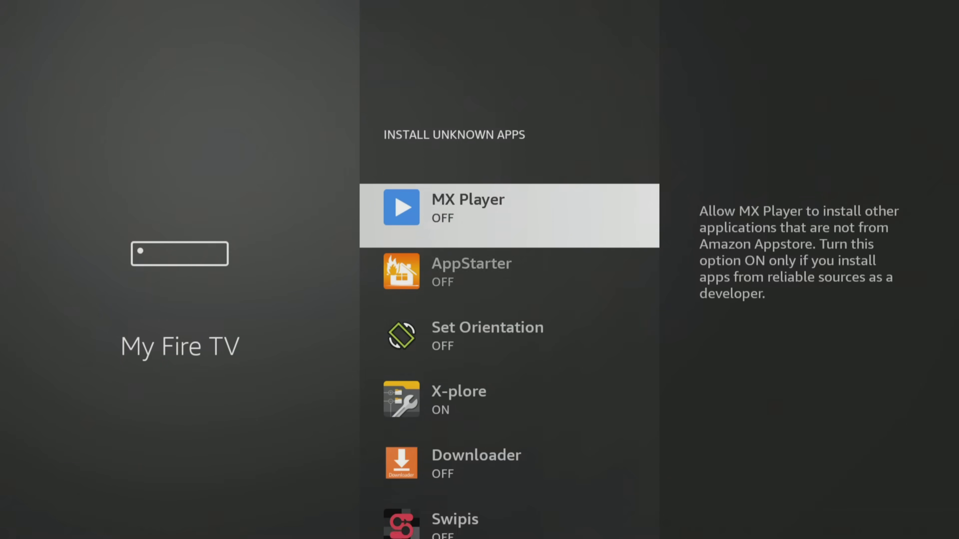
{"action": "key", "text": "Down"}
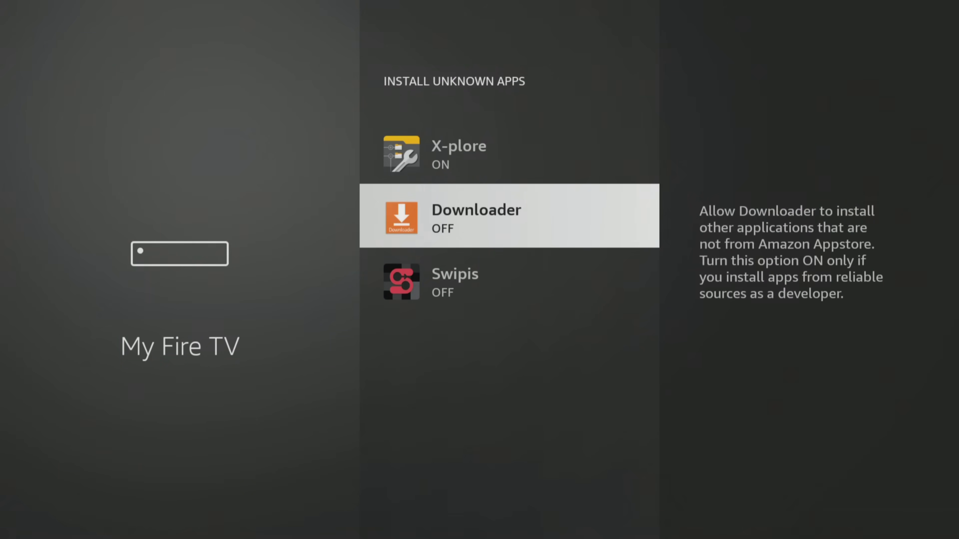
{"action": "key", "text": "Return"}
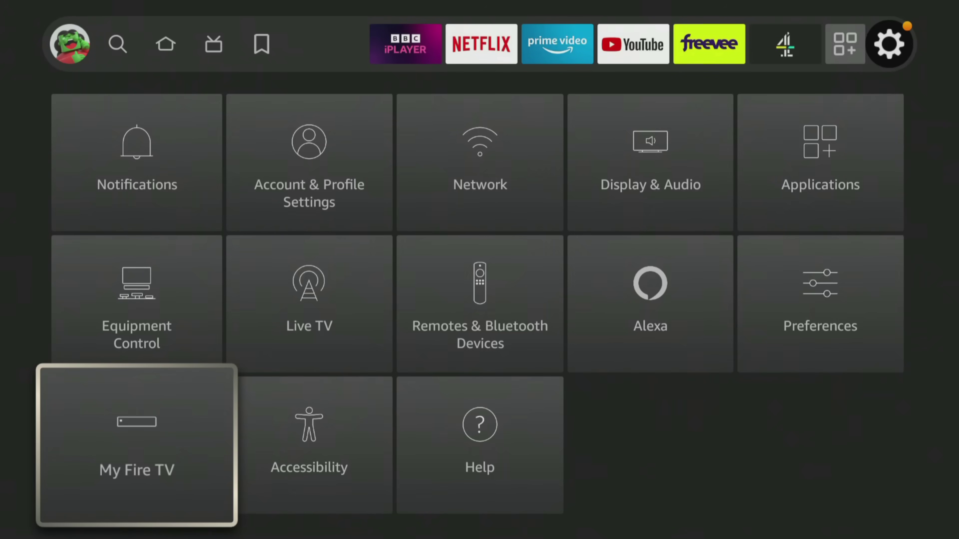
Select Fire TV Stick 4K Max on the About page, confirming developer mode is already on.
{"action": "key", "text": "Return"}
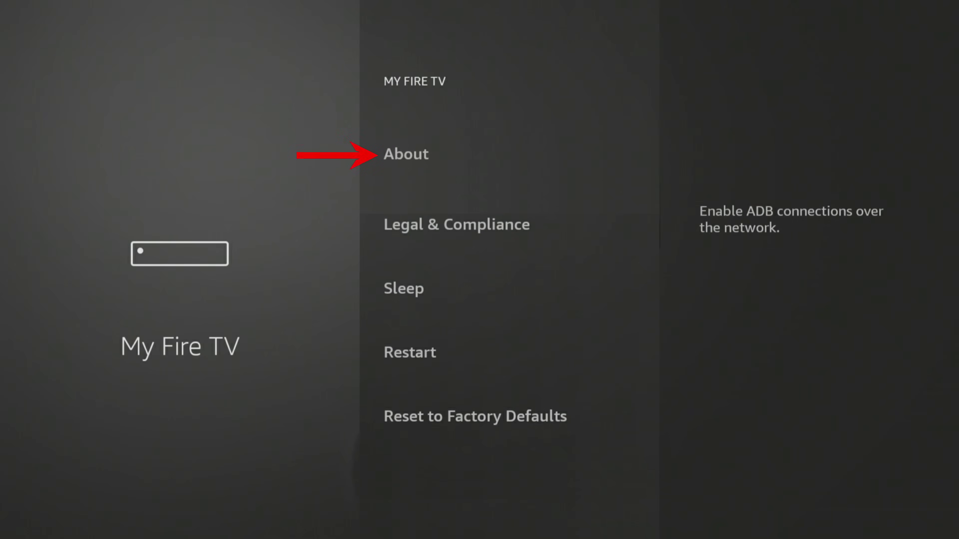
{"action": "key", "text": "Return"}
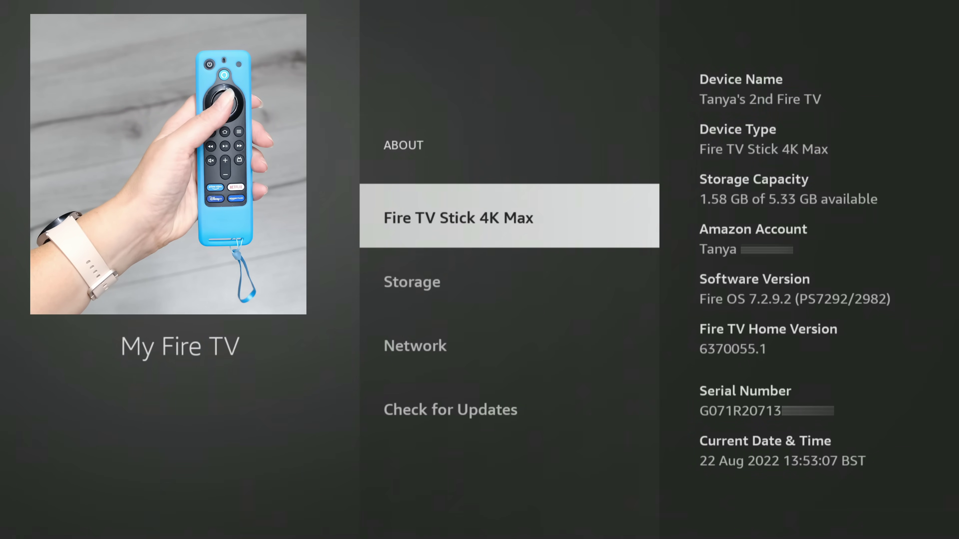
{"action": "key", "text": "Return"}
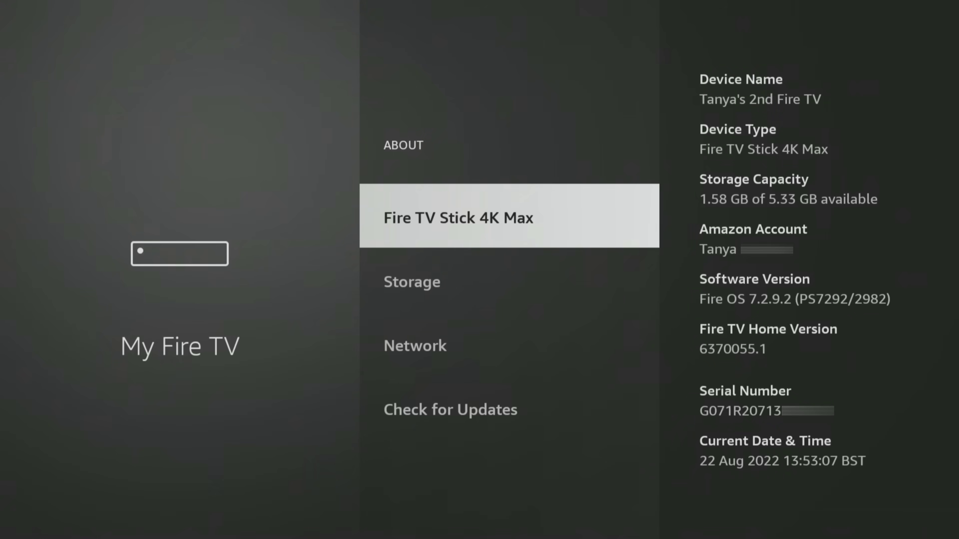
{"action": "key", "text": "Escape"}
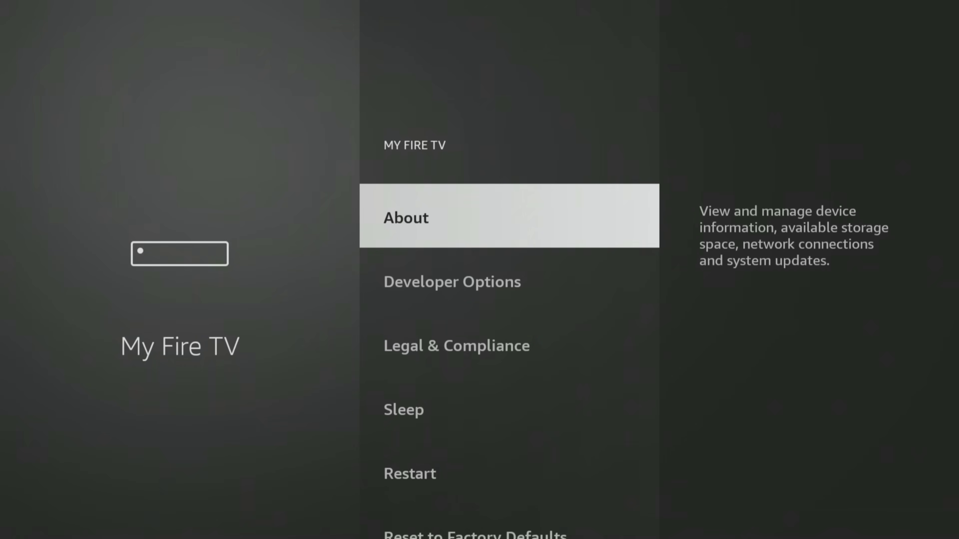
Under Developer Options > Install unknown apps, toggle Downloader to ON.
{"action": "key", "text": "Down"}
{"action": "key", "text": "Return"}
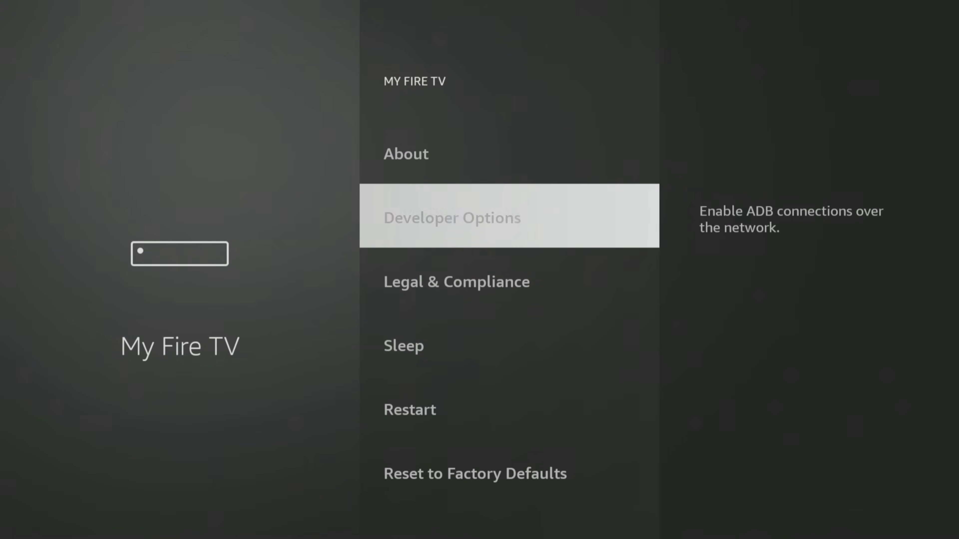
{"action": "key", "text": "Down"}
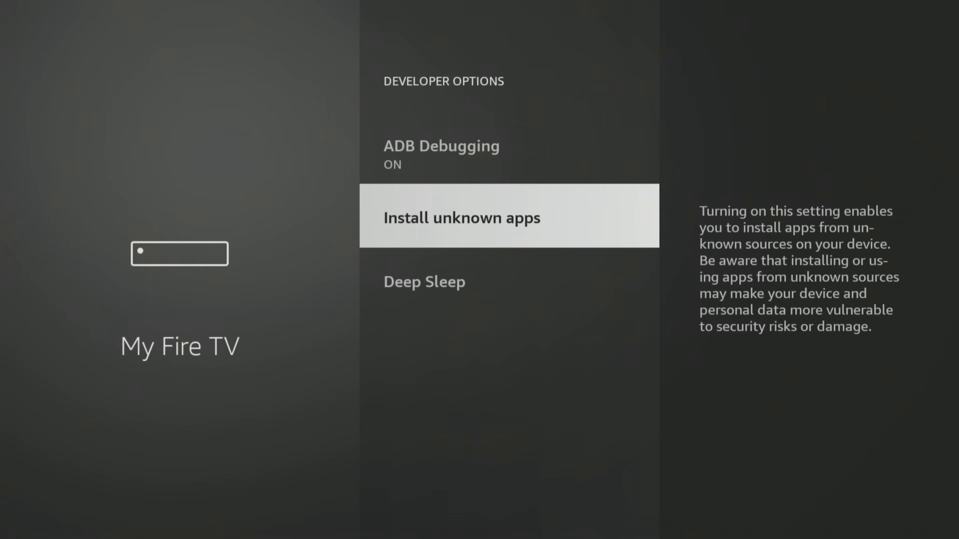
{"action": "key", "text": "Return"}
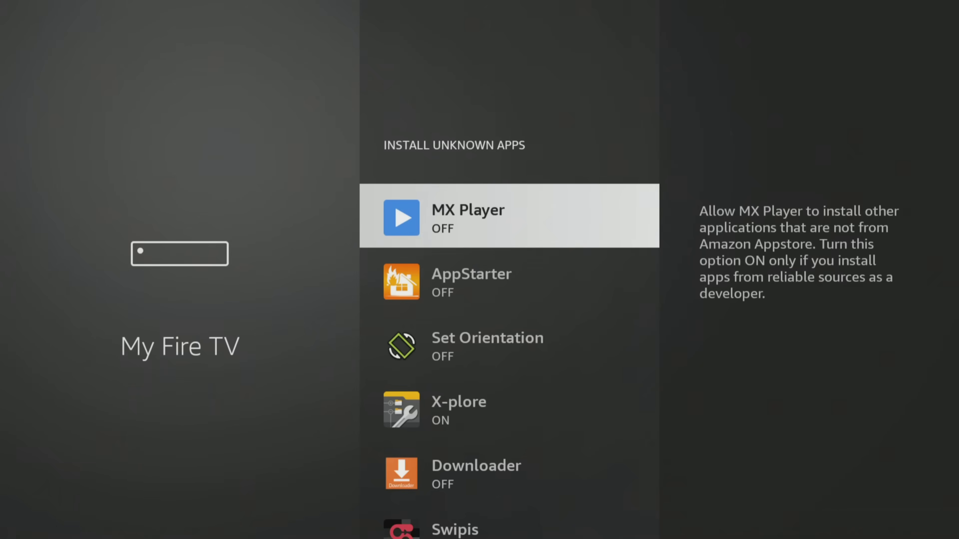
{"action": "key", "text": "Down"}
{"action": "key", "text": "Down"}
{"action": "key", "text": "Down"}
{"action": "key", "text": "Down"}
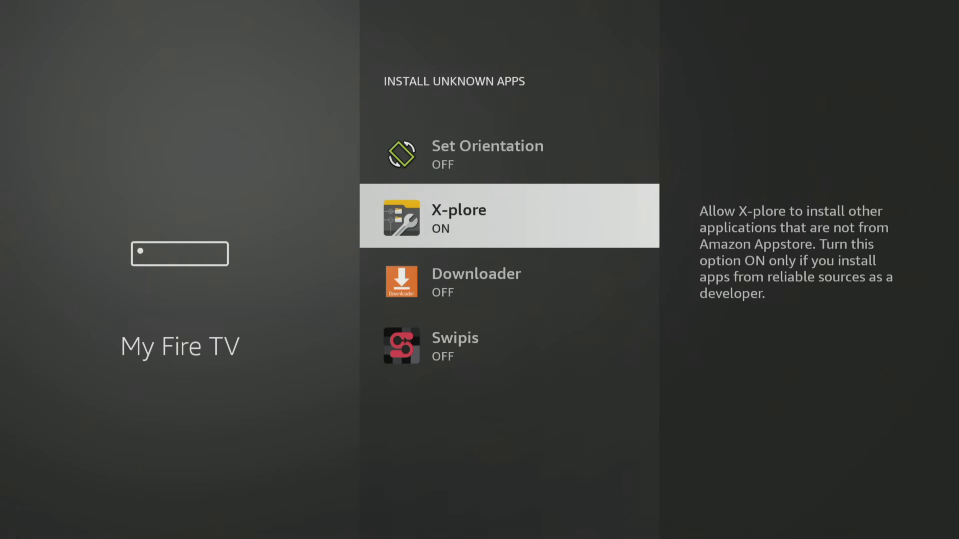
{"action": "key", "text": "Return"}
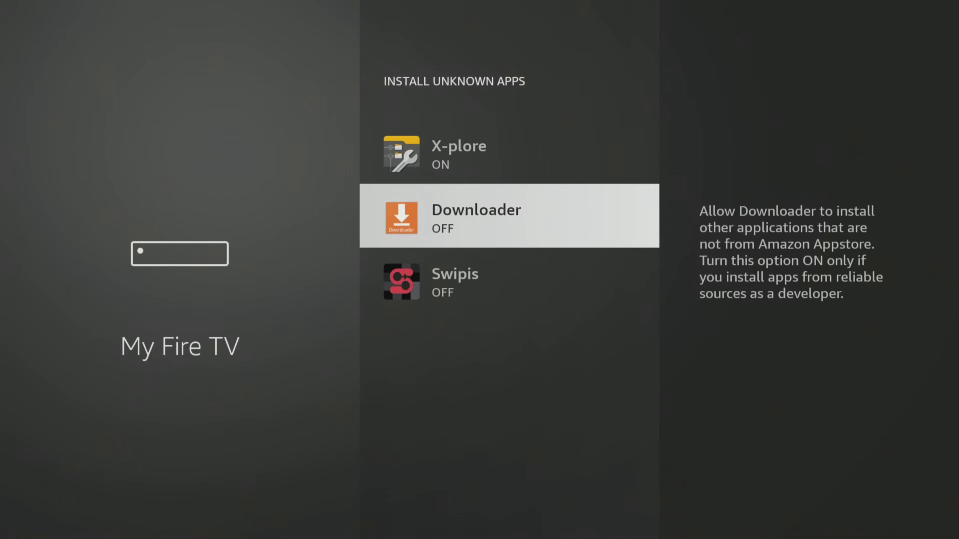